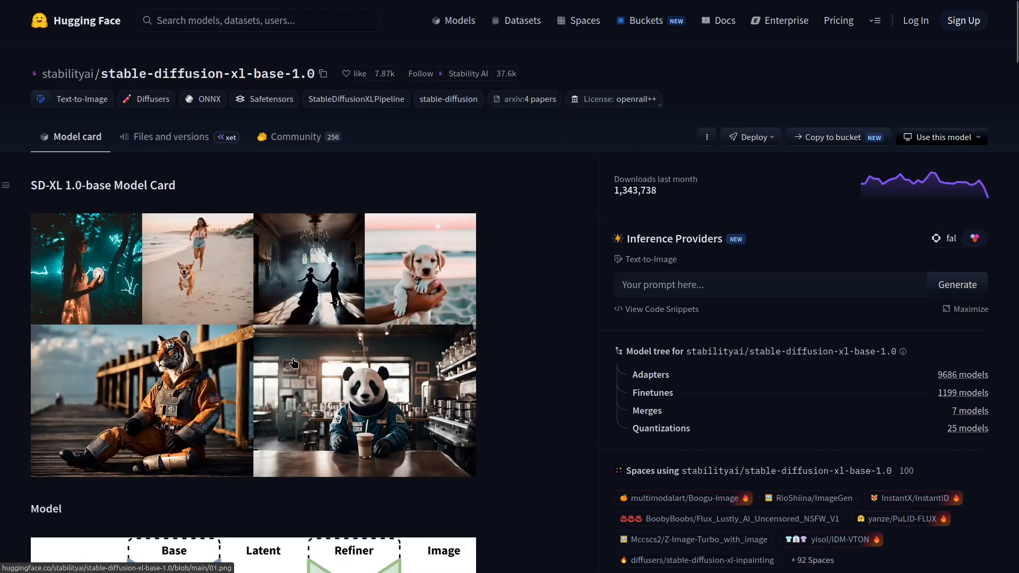
Examine the sample images and the base-to-refiner pipeline diagram on the stable-diffusion-xl-base-1.0 model card
scroll(293, 363, "down", 6)
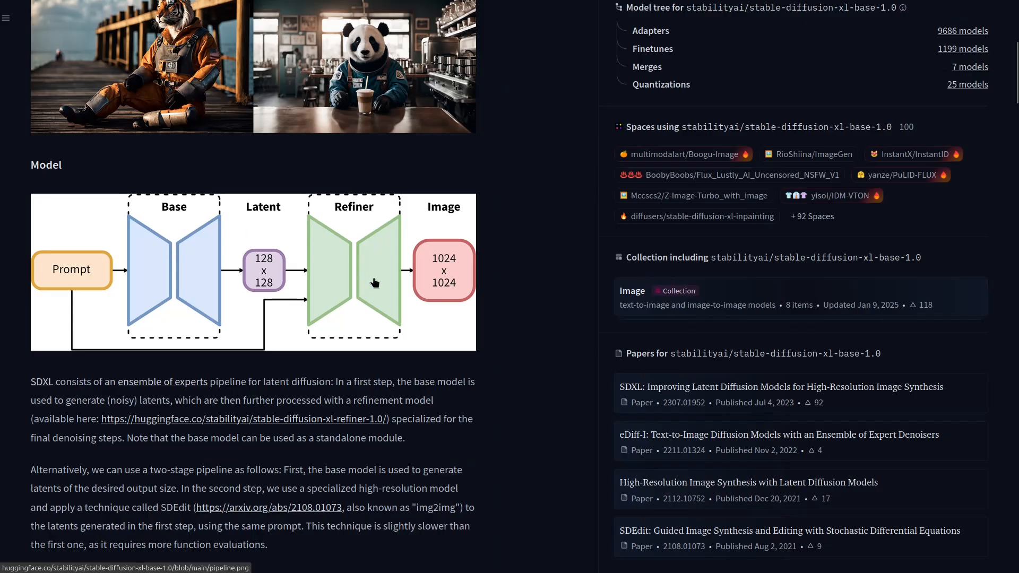
scroll(375, 282, "up", 3)
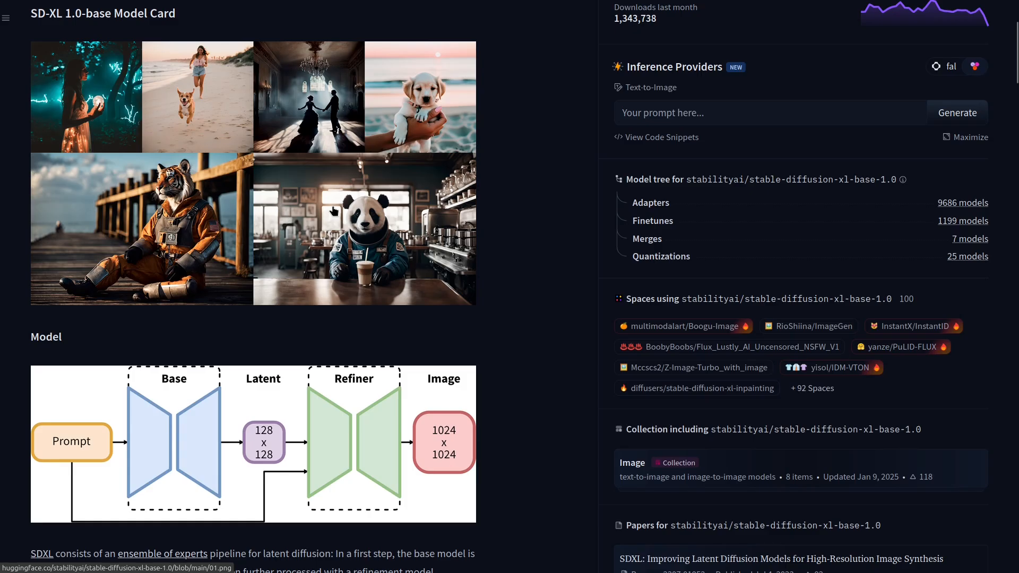
scroll(333, 213, "up", 3)
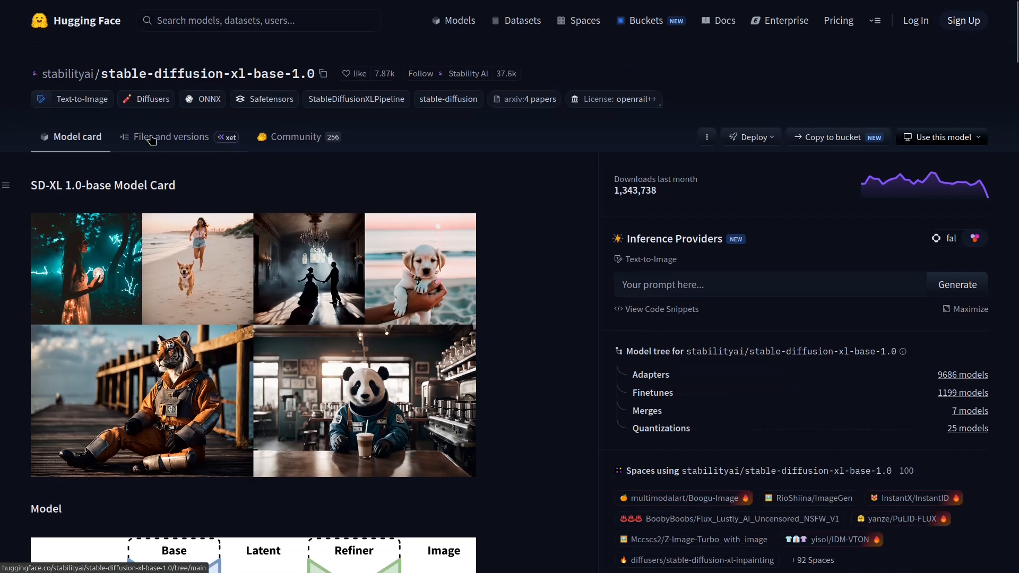
Look through the repository files of stable-diffusion-xl-base-1.0 and stable-diffusion-xl-refiner-1.0
left_click(152, 144)
scroll(296, 294, "down", 4)
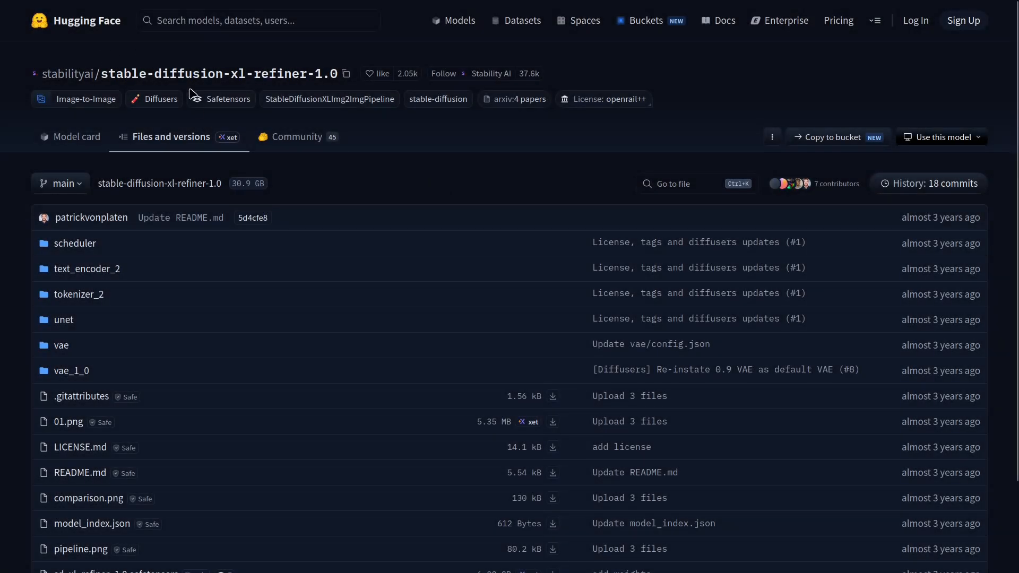
scroll(282, 324, "down", 2)
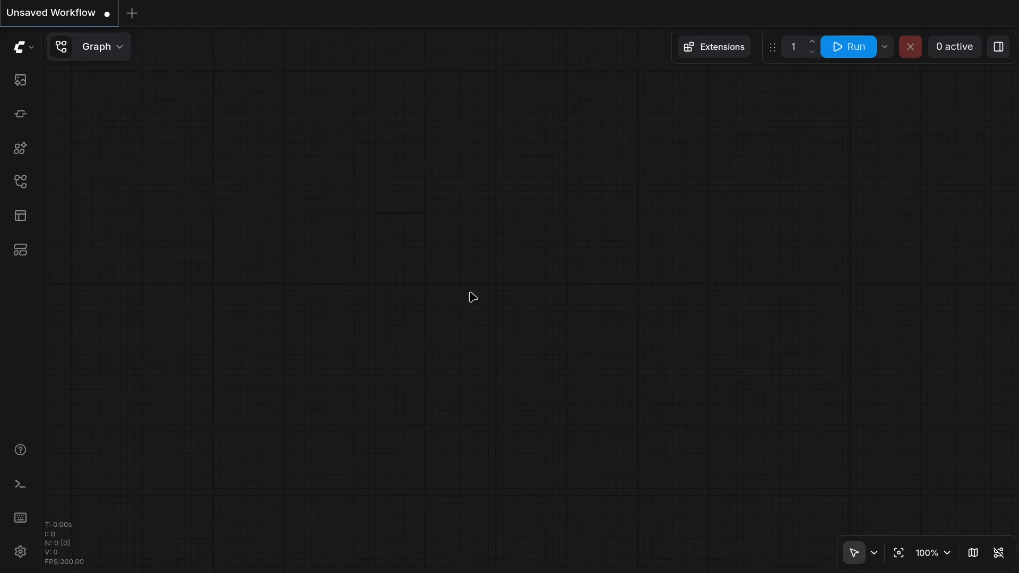
Switch to ComfyUI, search the workflow templates for "sdxl" and load the sdxl_simple_example template
left_click(21, 249)
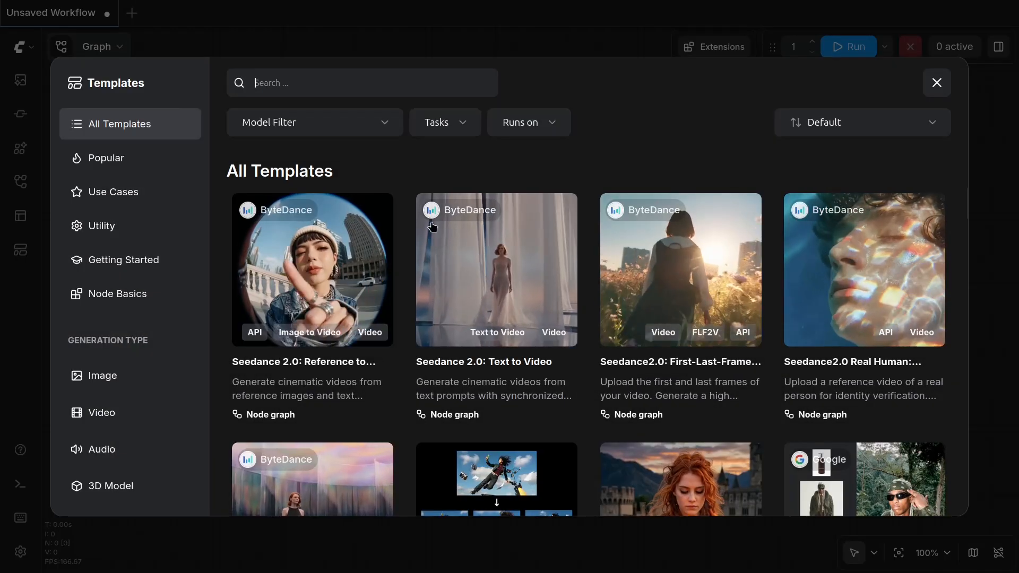
type("sdxl")
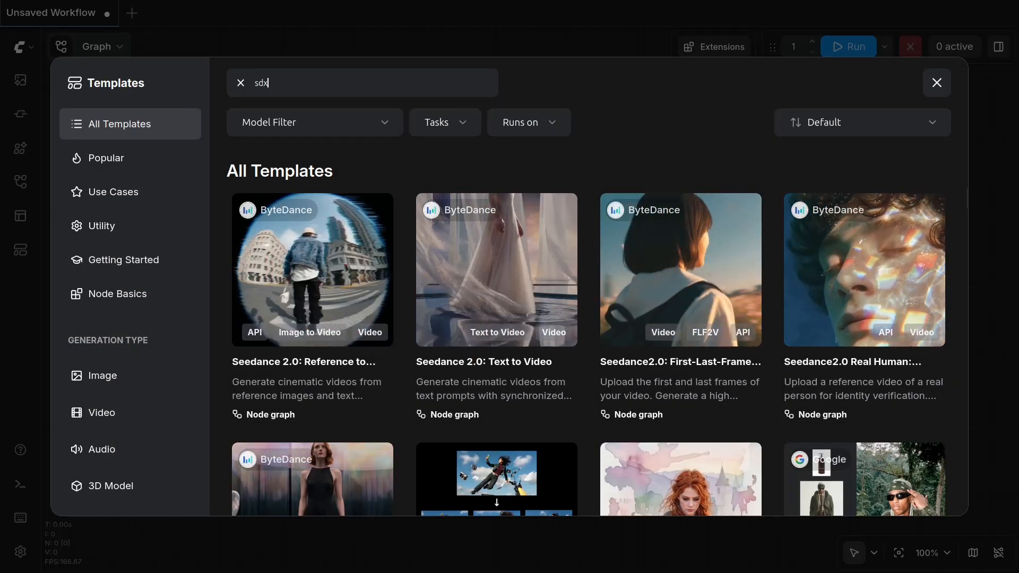
left_click(281, 340)
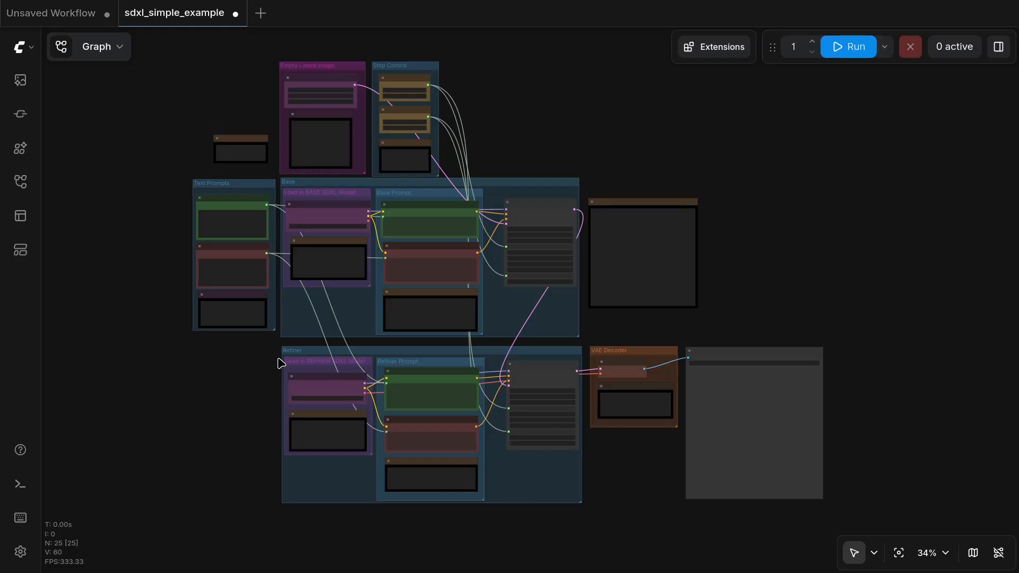
scroll(221, 342, "up", 6)
left_click_drag(209, 447, 209, 494)
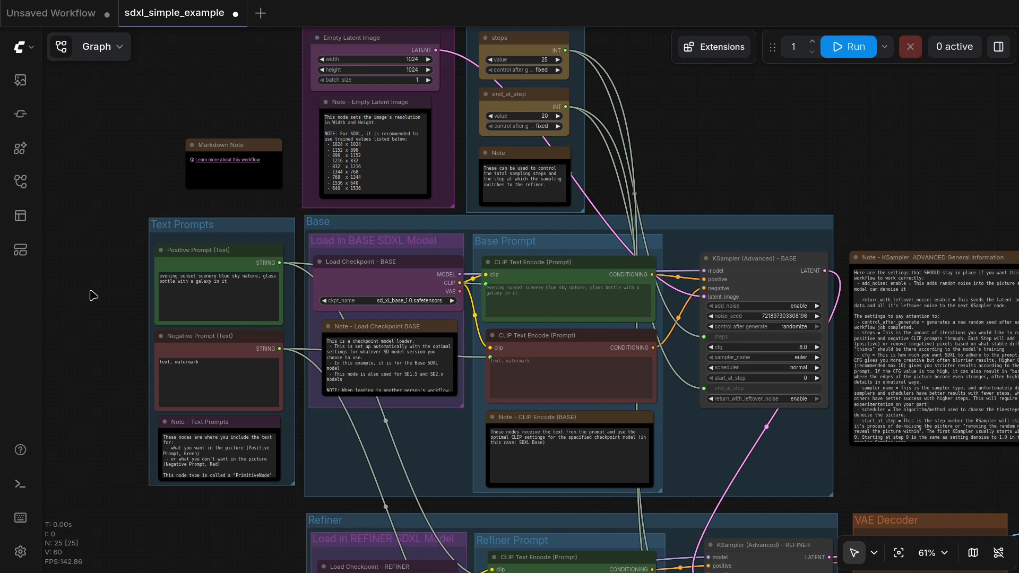
Search the node library for "primiti" and preview the String (Multiline) and Int primitive nodes
left_click(20, 114)
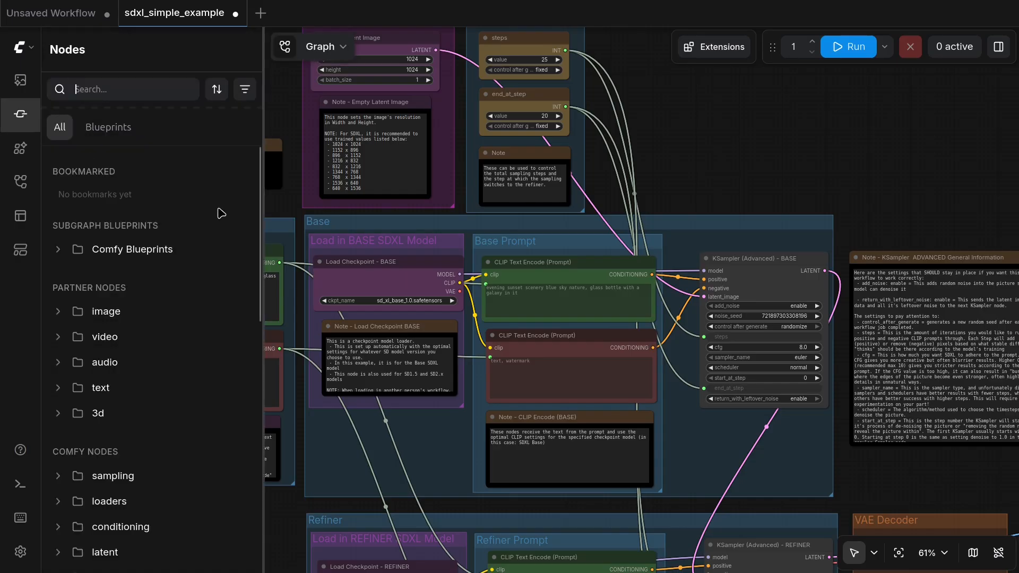
type("primiti")
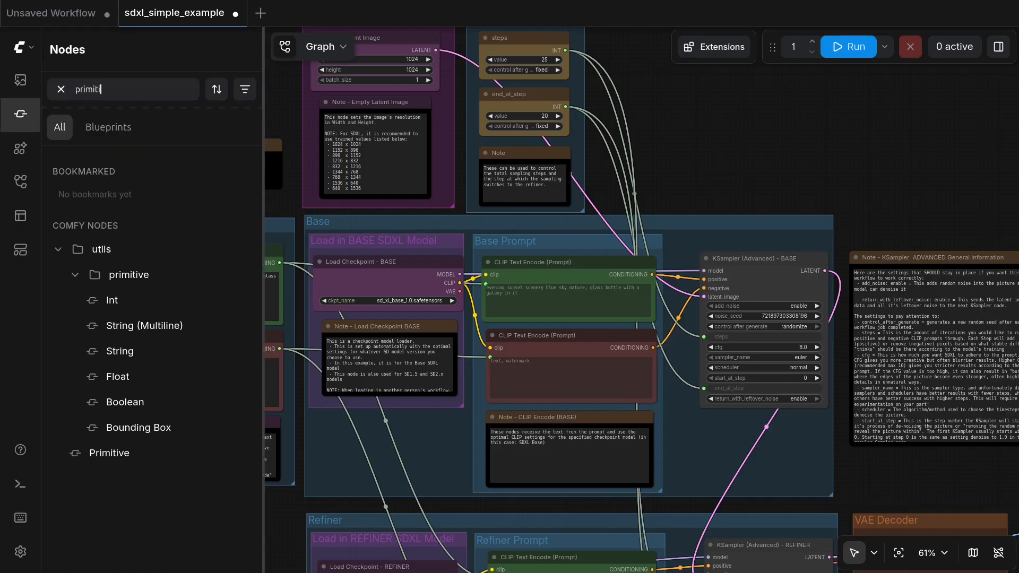
mouse_move(125, 329)
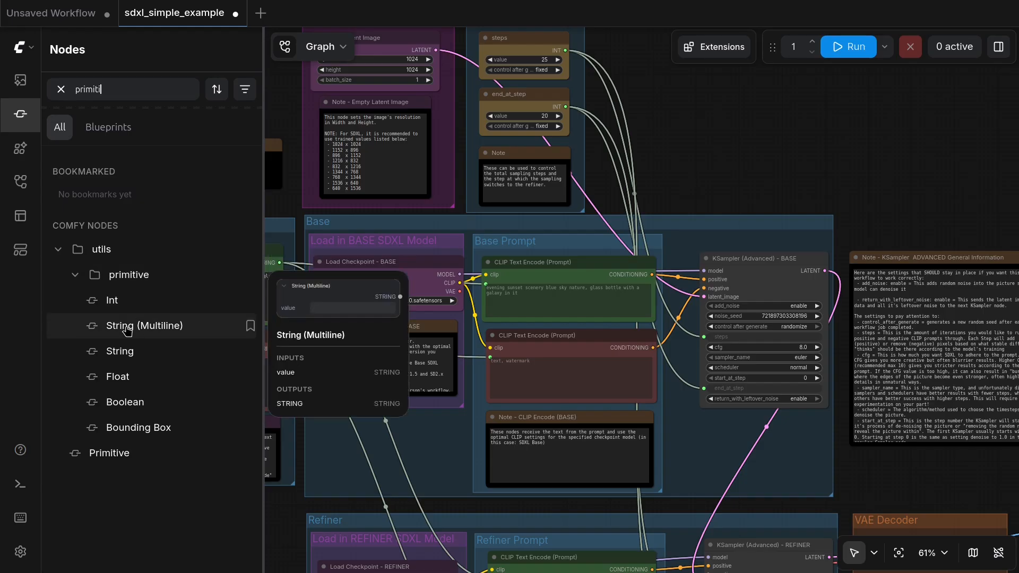
left_click_drag(458, 231, 666, 227)
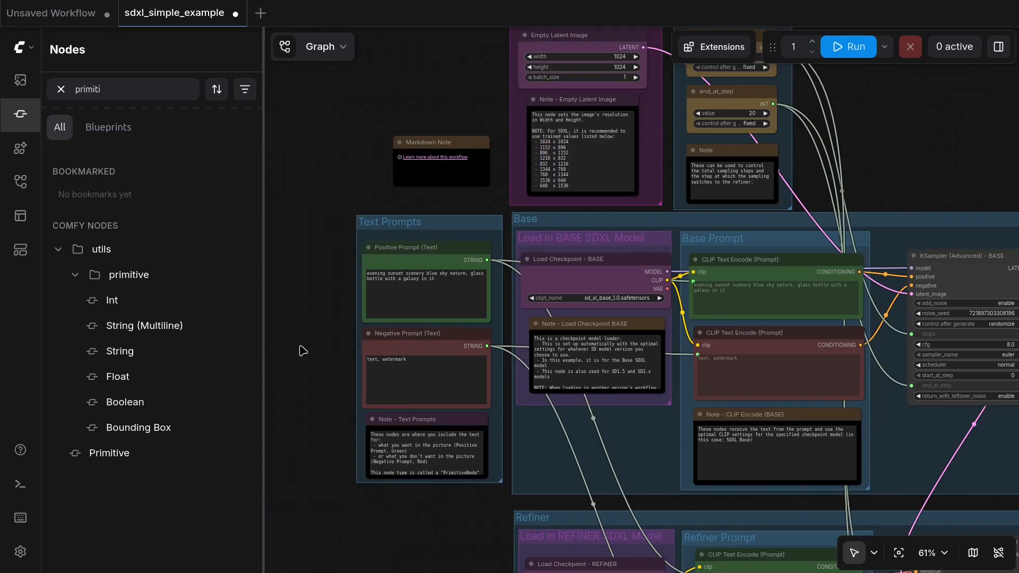
mouse_move(106, 301)
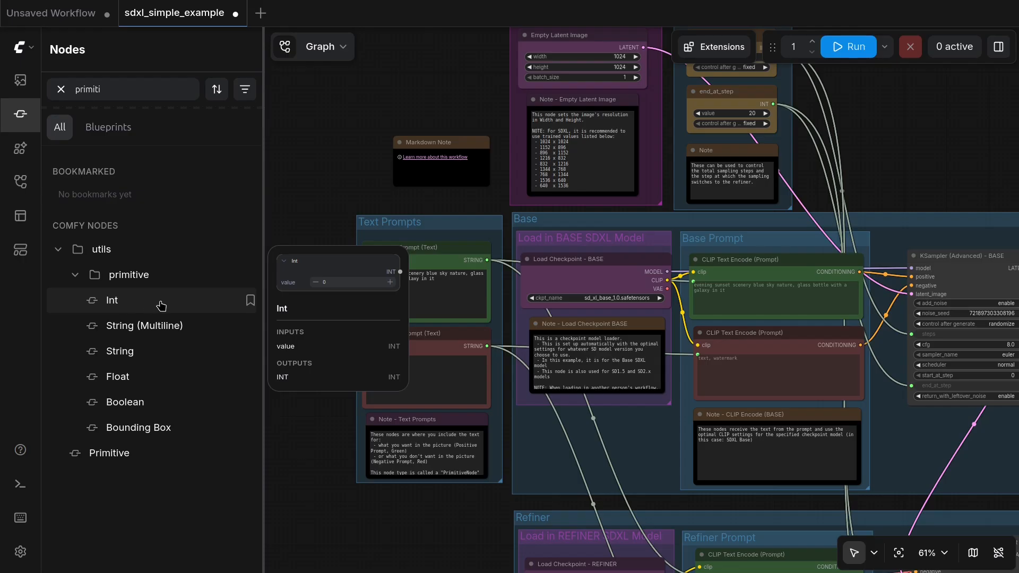
Inspect the connections of the steps node in the Step Control group and close the node library
left_click_drag(905, 134, 784, 268)
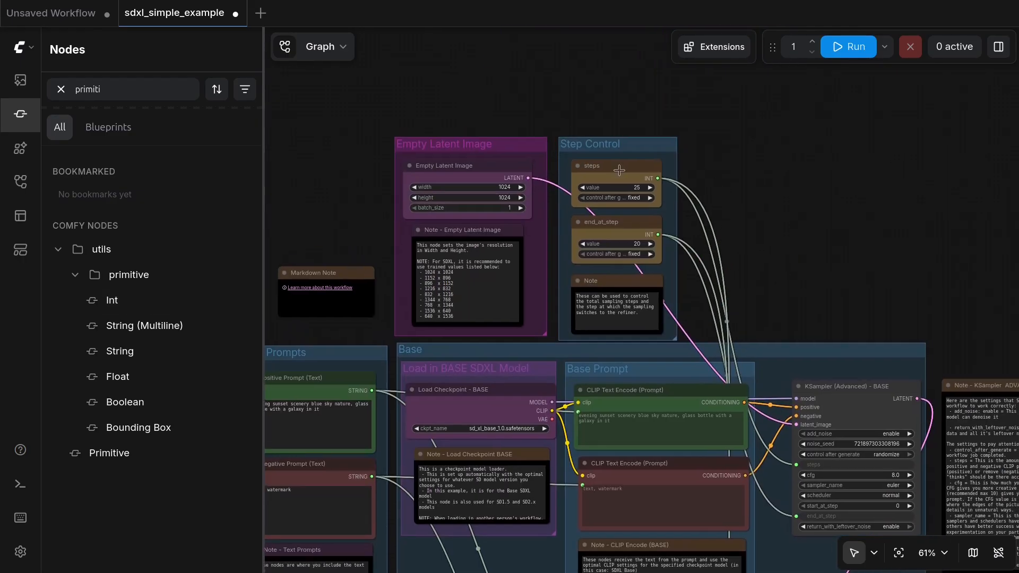
left_click(614, 165)
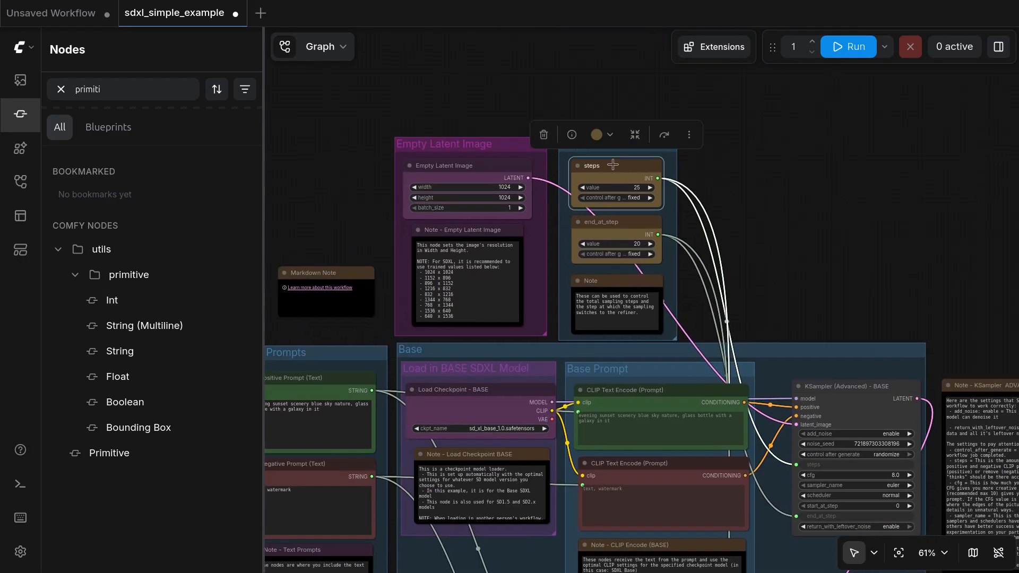
left_click(763, 194)
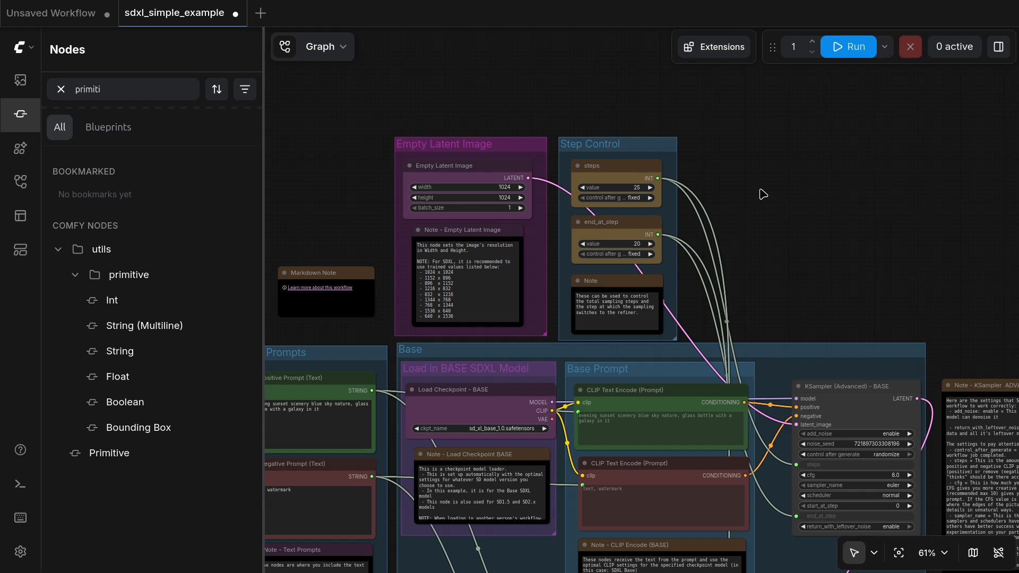
left_click(21, 114)
left_click_drag(841, 250, 744, 172)
left_click_drag(645, 188, 616, 194)
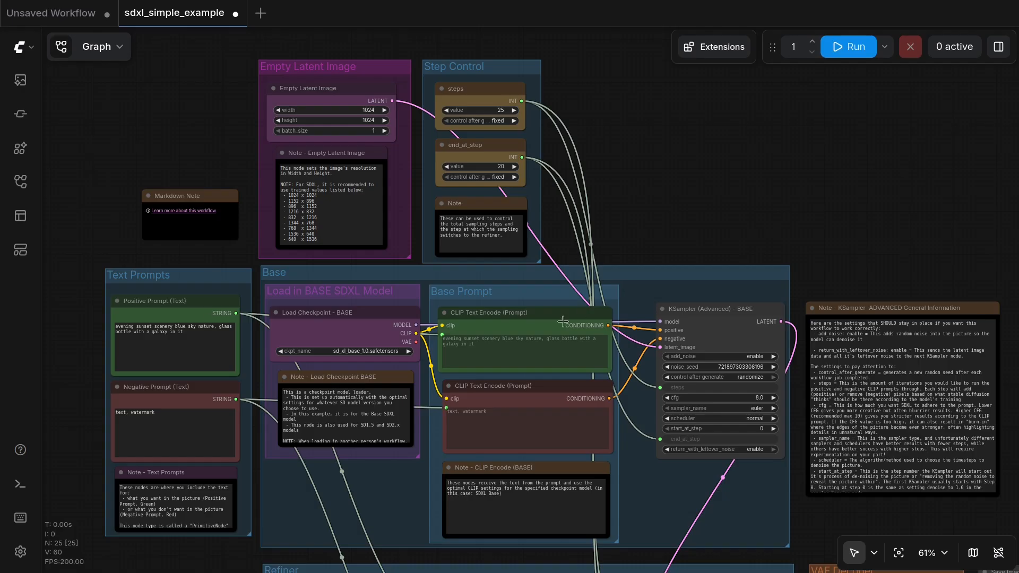
Inspect the Positive Prompt and Negative Prompt text nodes and their outgoing connections in the Text Prompts group
left_click(138, 305)
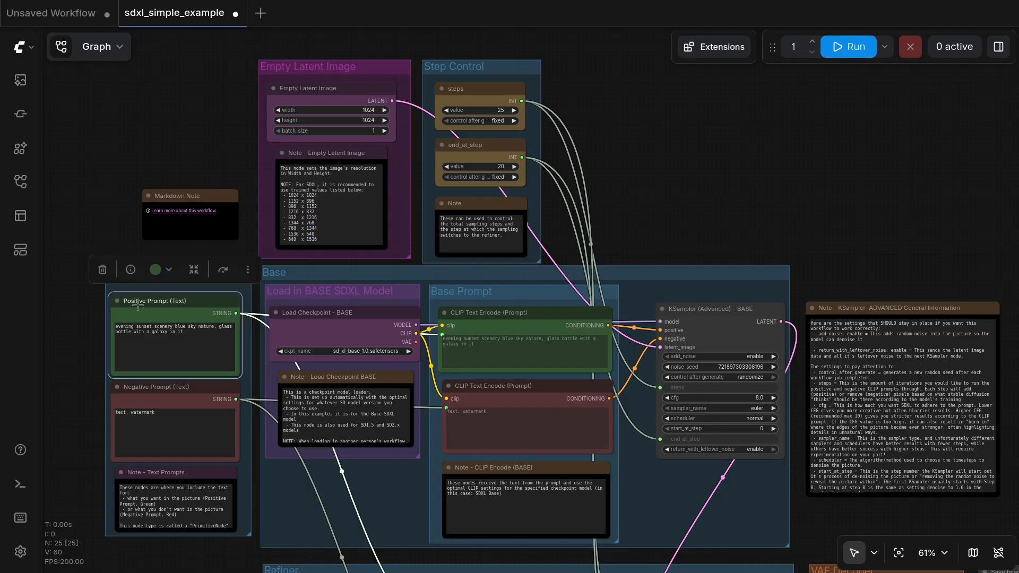
left_click_drag(142, 329, 188, 333)
left_click(200, 332)
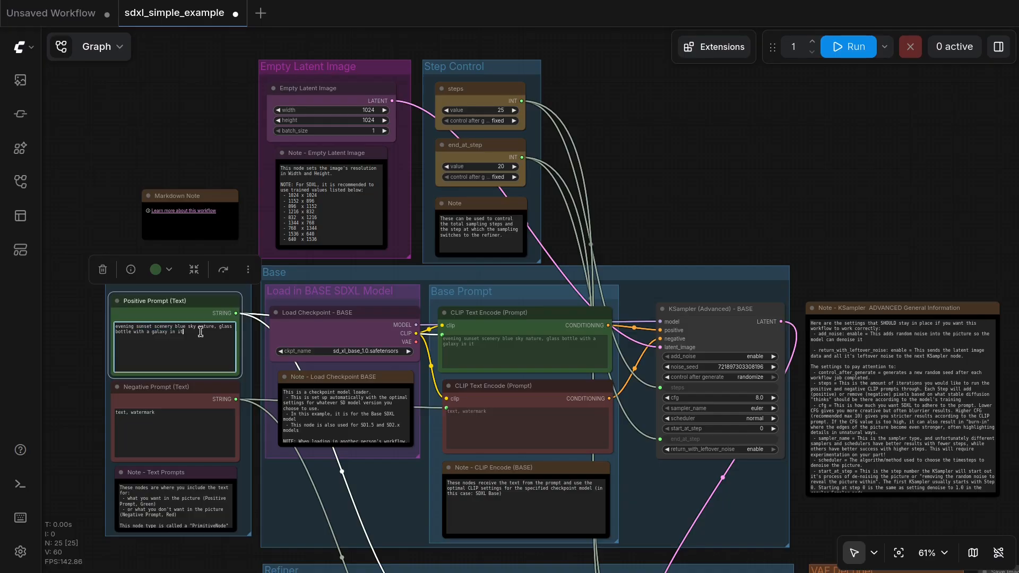
left_click(91, 334)
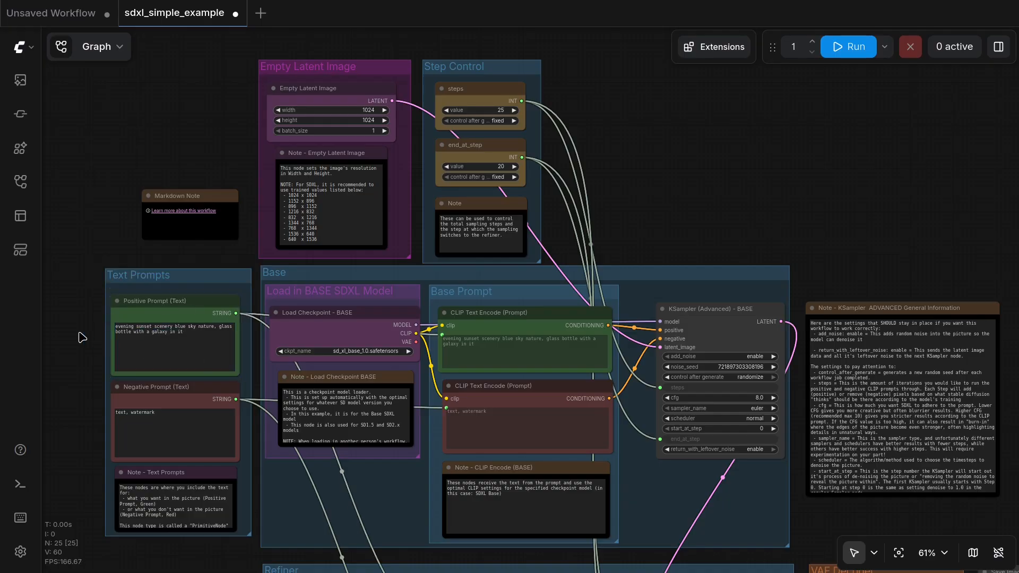
left_click_drag(77, 337, 68, 197)
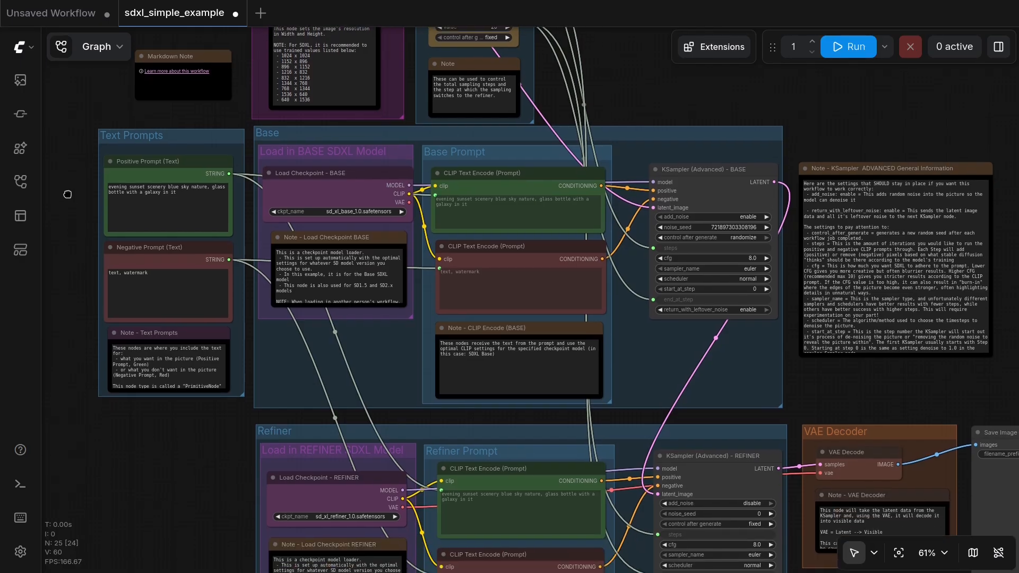
left_click(157, 256)
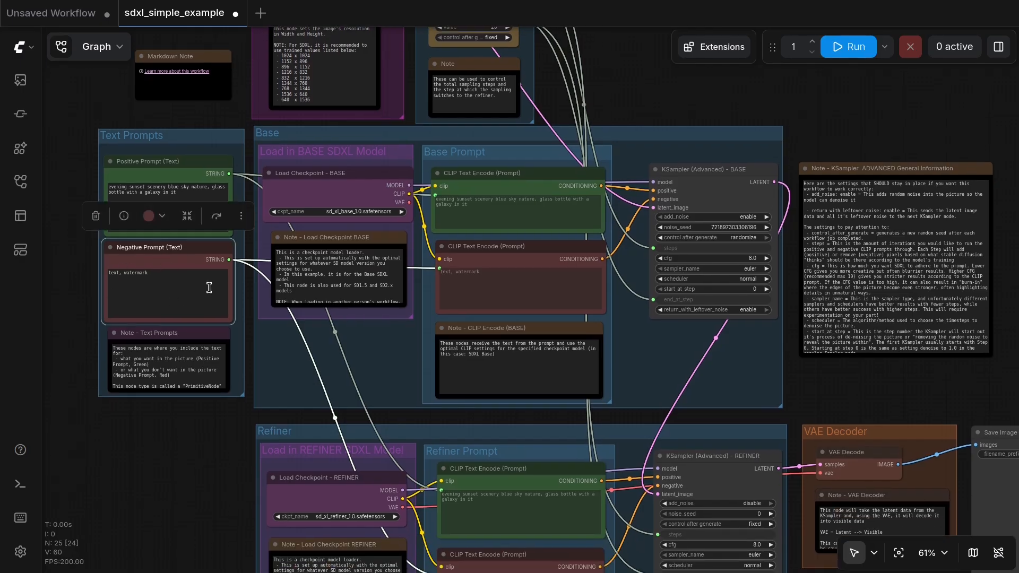
left_click(66, 289)
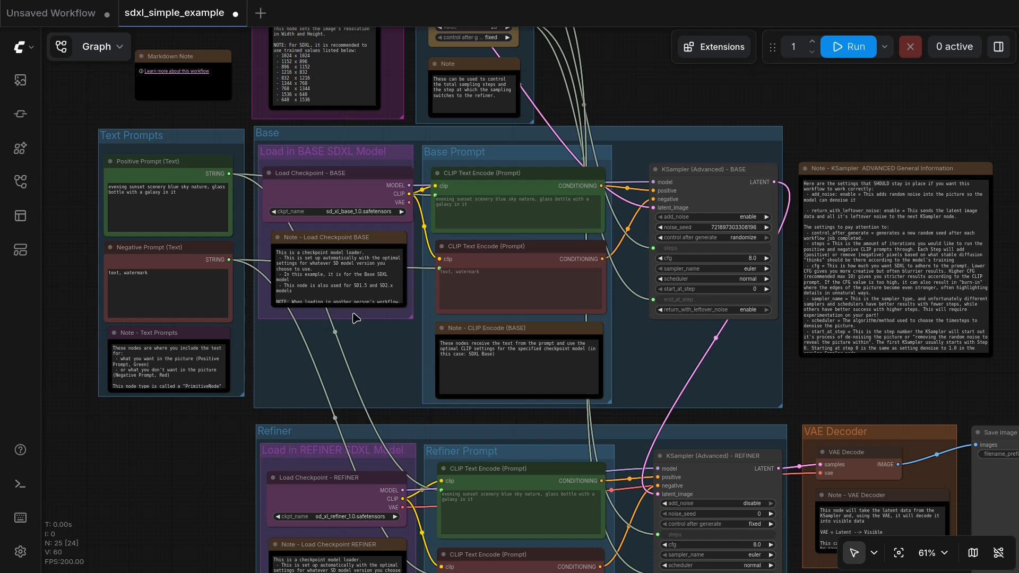
Trace the prompt connections into the positive and negative CLIP Text Encode nodes of the Base and Refiner groups
left_click(473, 212)
left_click(494, 461)
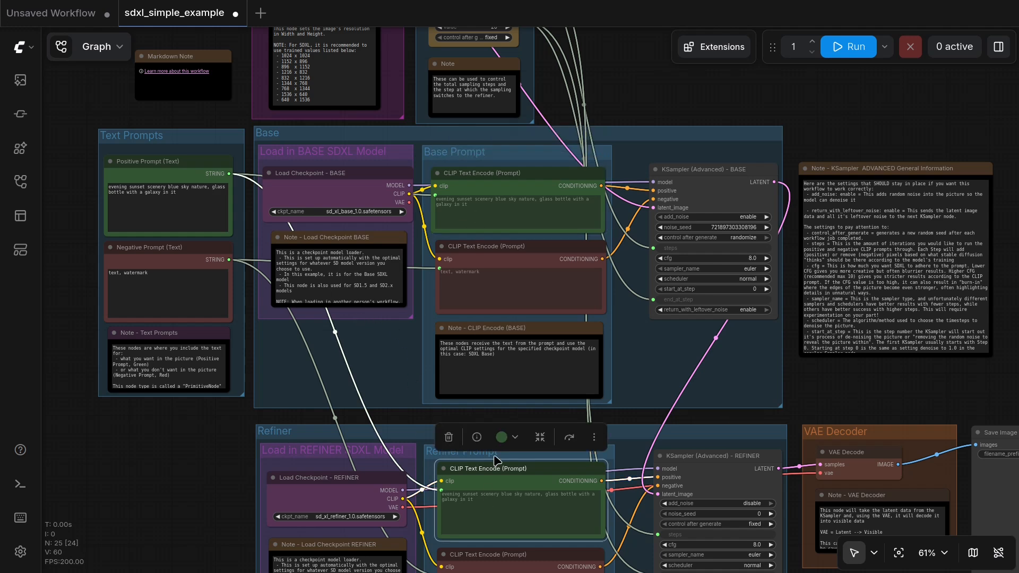
left_click(482, 287)
left_click(485, 550)
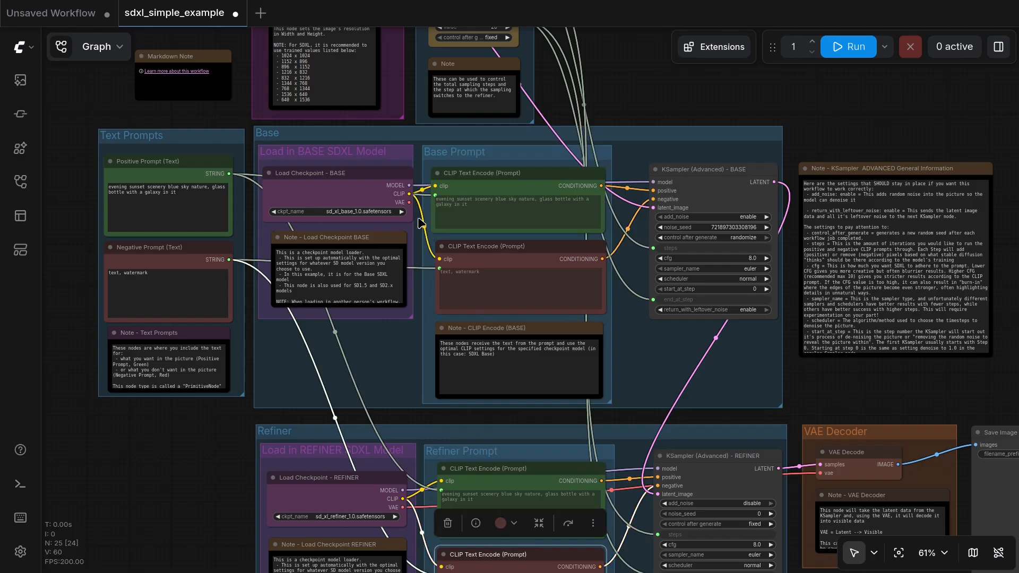
Choose sd_xl_base_1.0.safetensors as the checkpoint in the Load Checkpoint - BASE node
left_click_drag(410, 194, 406, 197)
left_click(349, 212)
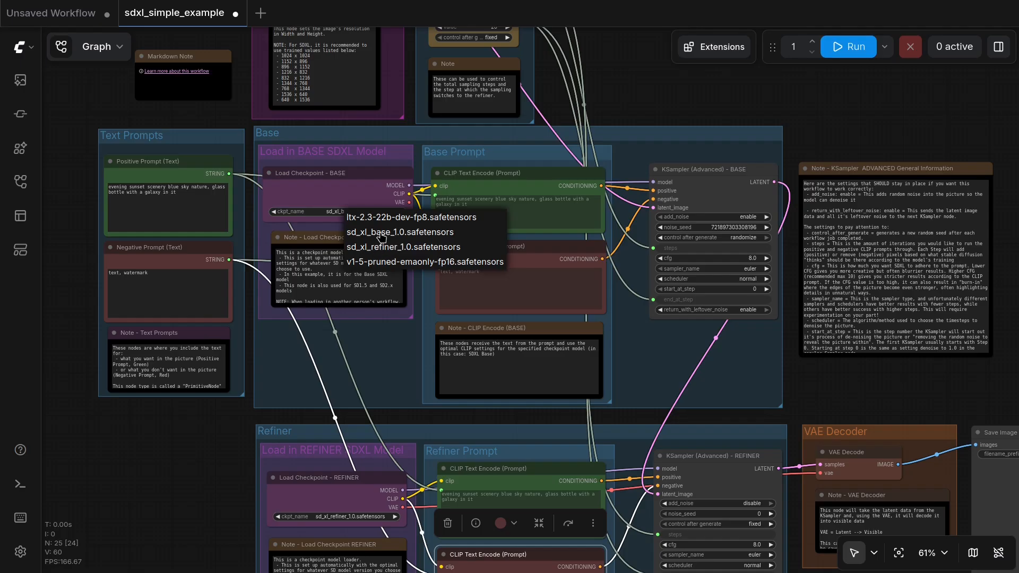
left_click(380, 234)
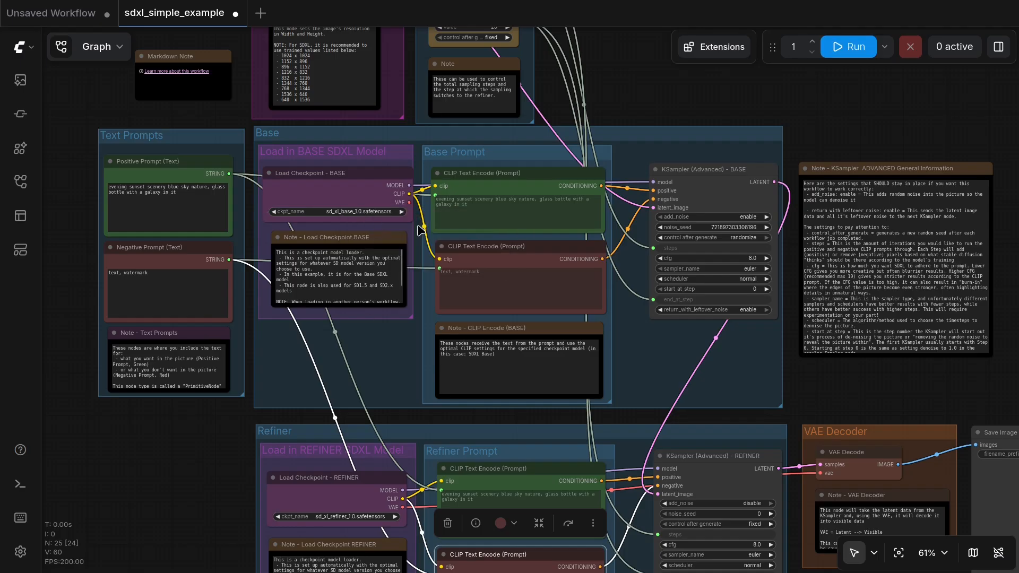
Examine the latent size and step control nodes and compare the settings of the base and refiner KSampler (Advanced) nodes
left_click_drag(520, 155, 514, 362)
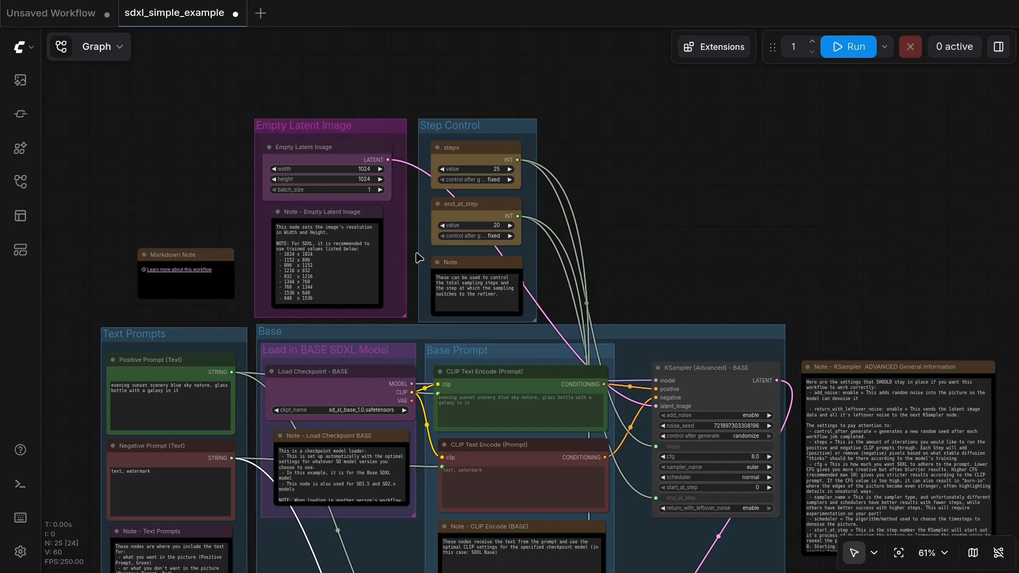
scroll(586, 173, "down", 1)
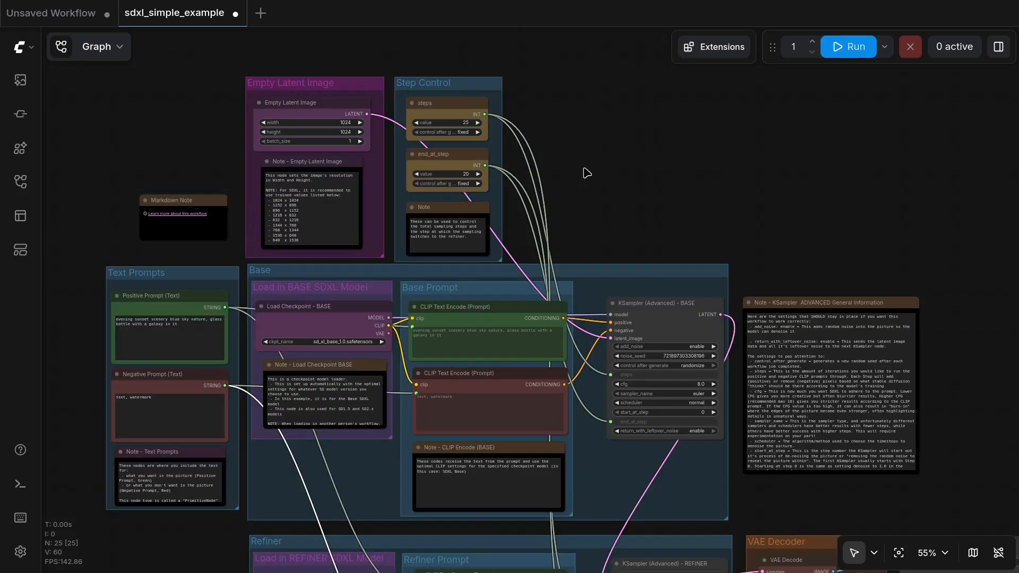
scroll(571, 232, "down", 3)
scroll(571, 232, "right", 3)
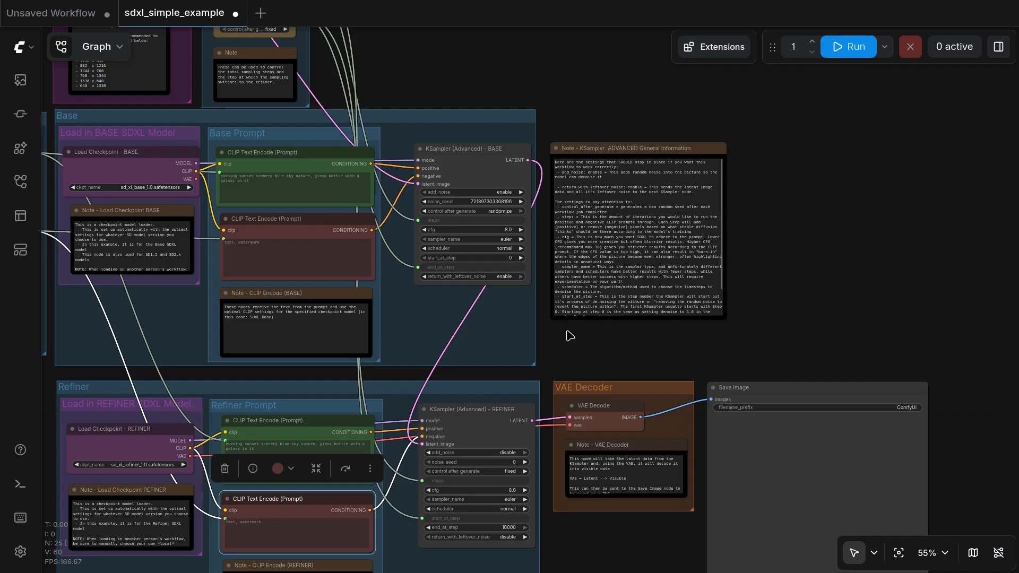
left_click_drag(419, 86, 520, 209)
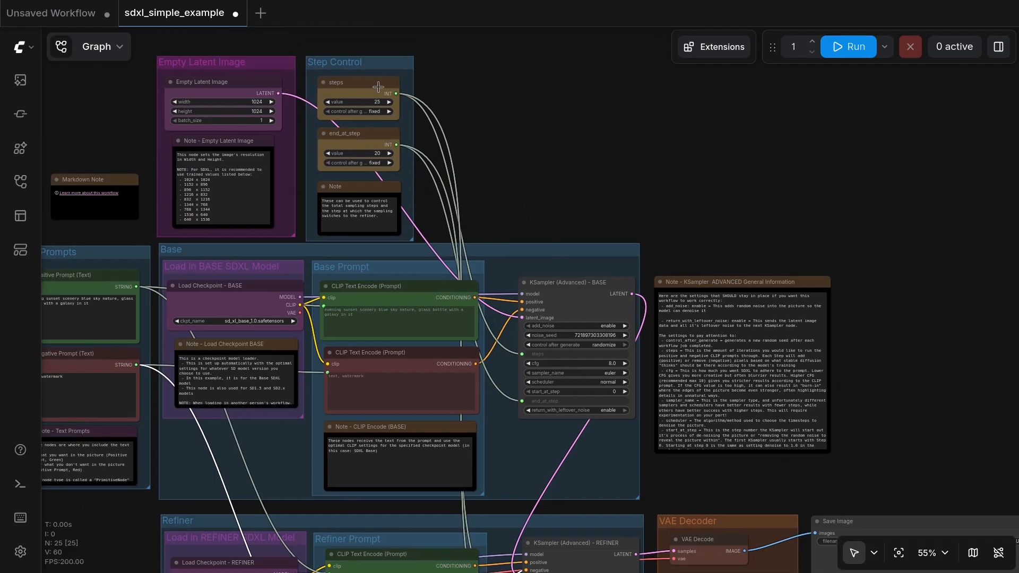
left_click_drag(377, 104, 543, 177)
scroll(498, 396, "down", 5)
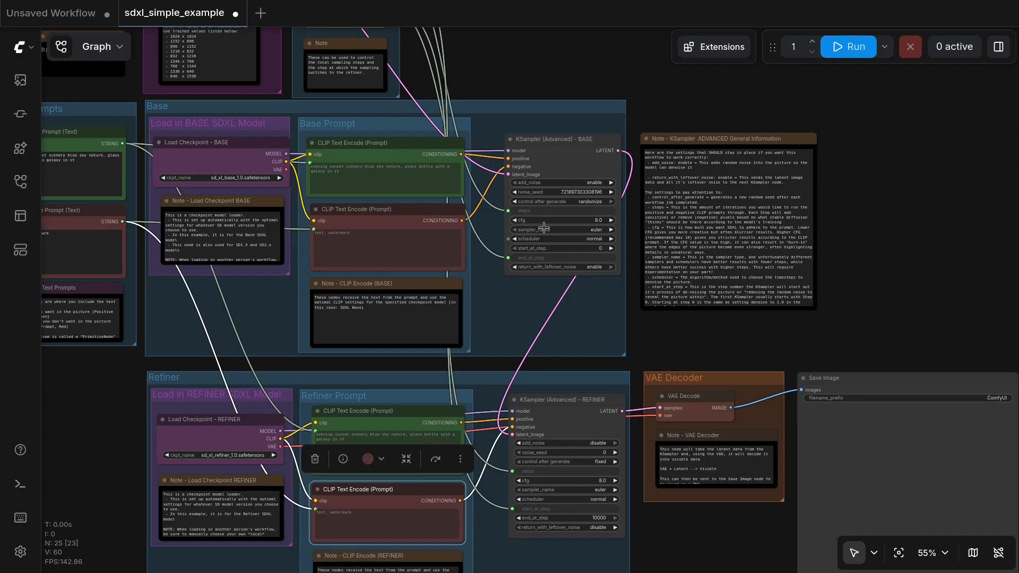
left_click_drag(528, 69, 544, 163)
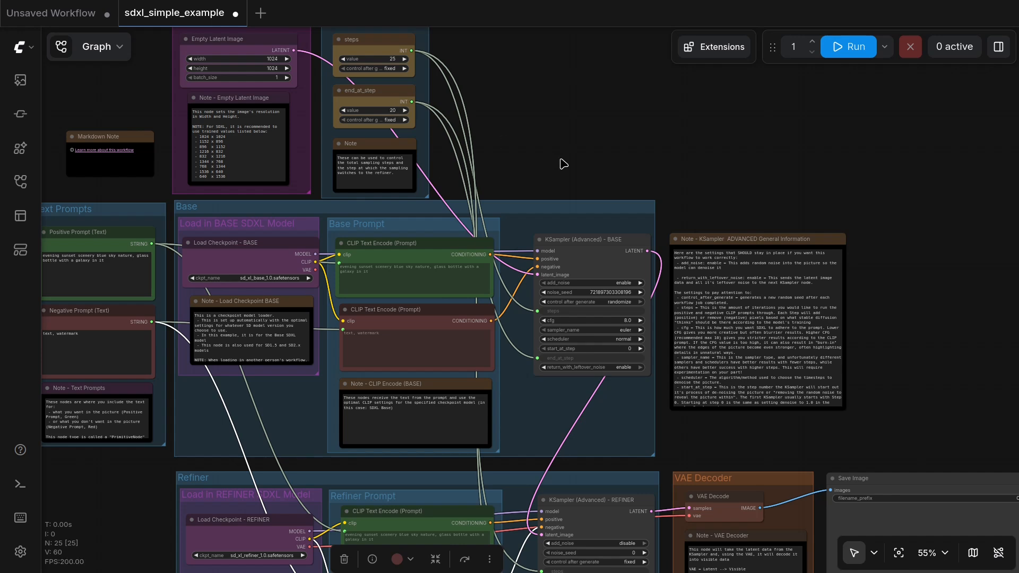
scroll(560, 182, "down", 4)
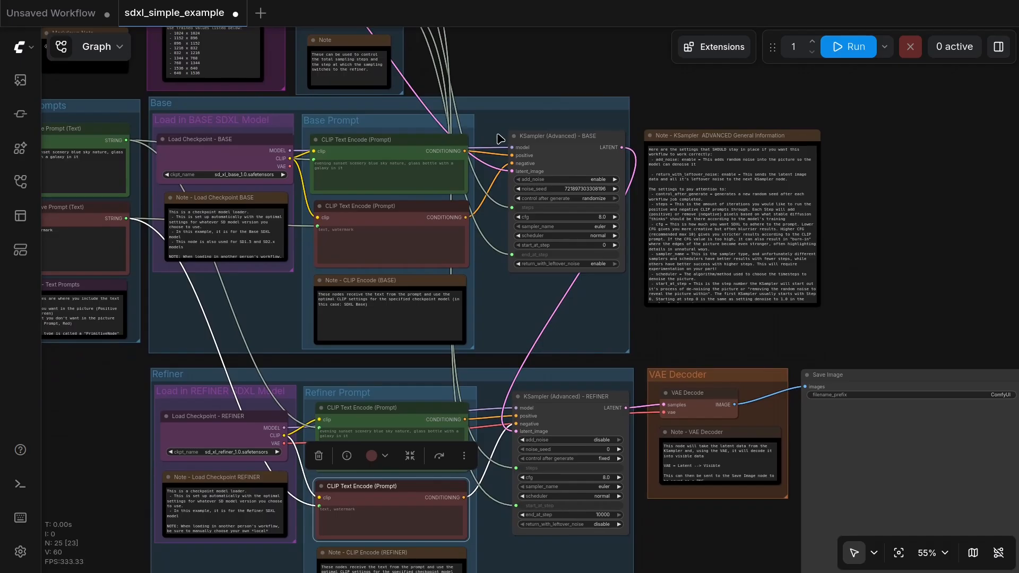
Replace the positive prompt text with "sports car" and run the workflow
scroll(463, 102, "up", 3)
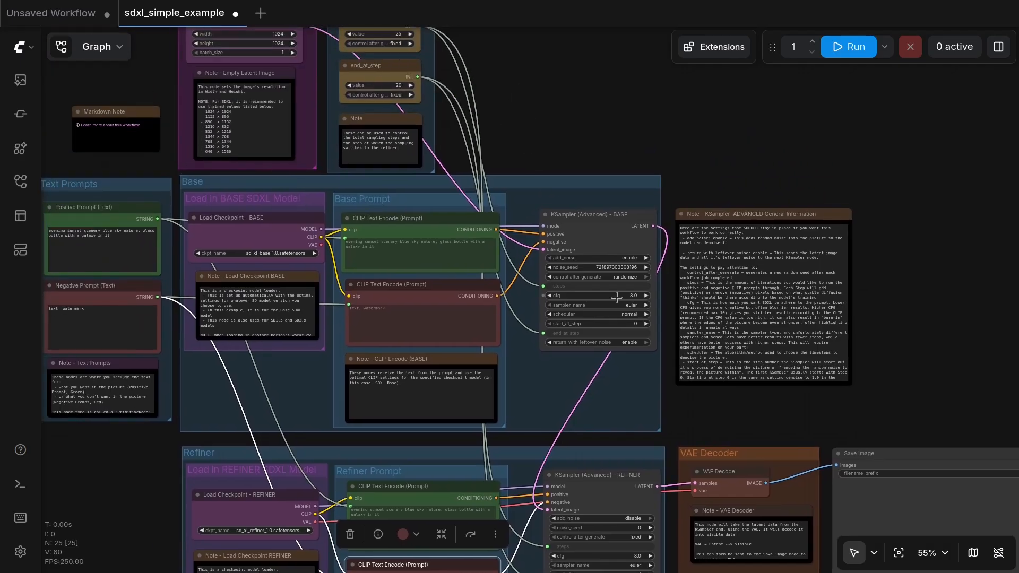
left_click_drag(649, 393, 580, 204)
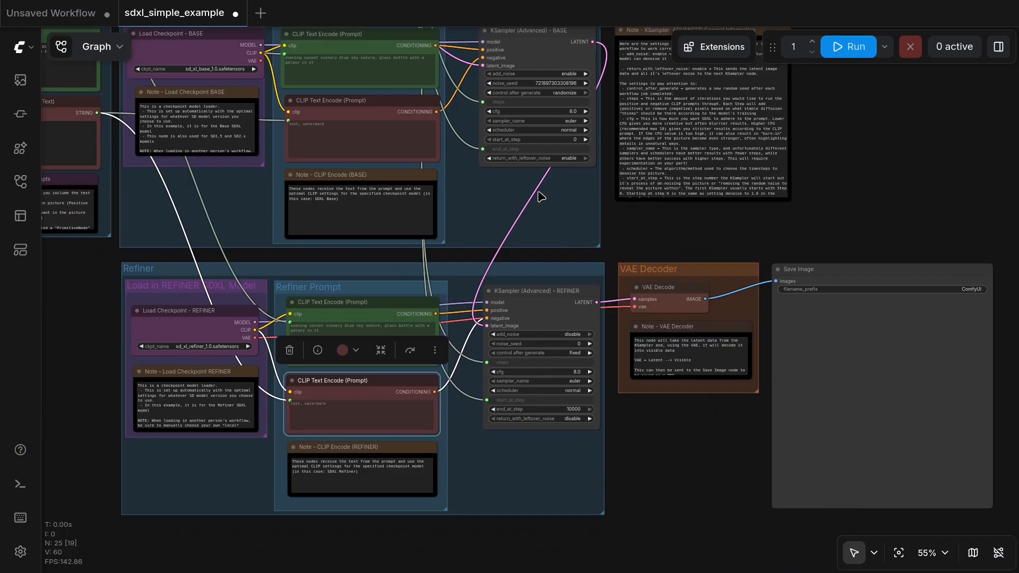
scroll(540, 197, "up", 3)
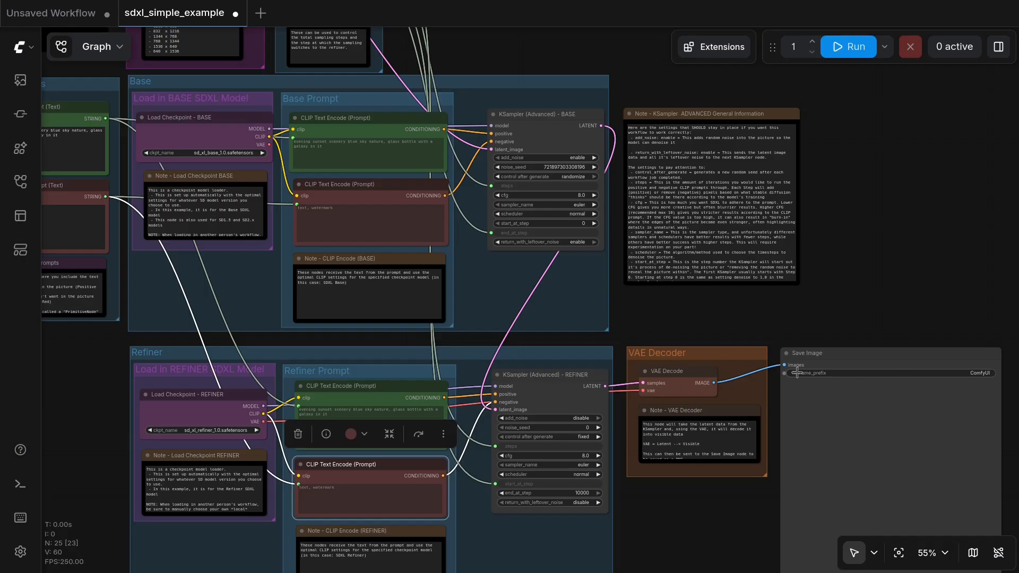
left_click_drag(661, 309, 938, 336)
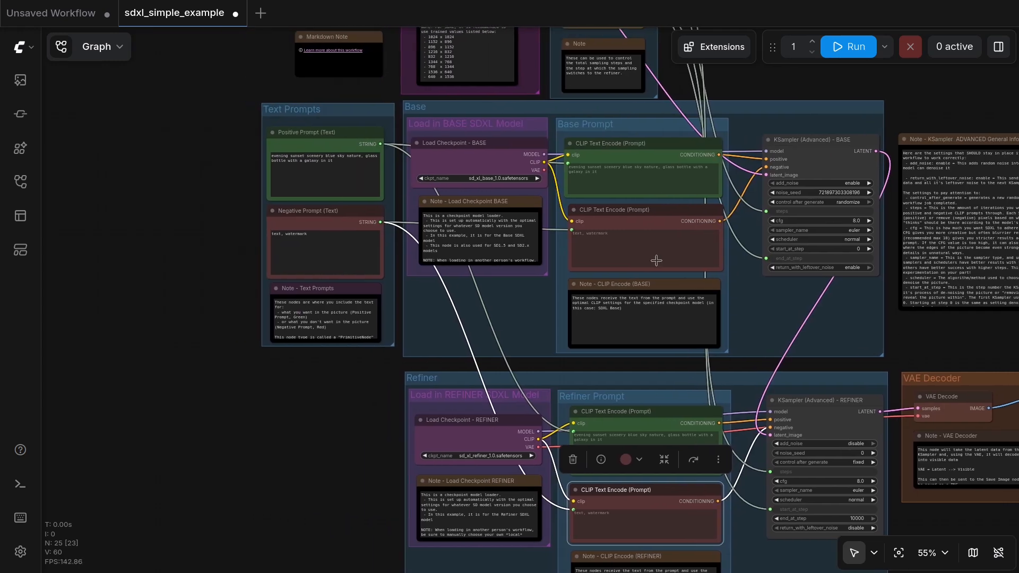
left_click(313, 160)
key("ctrl+a")
type("s")
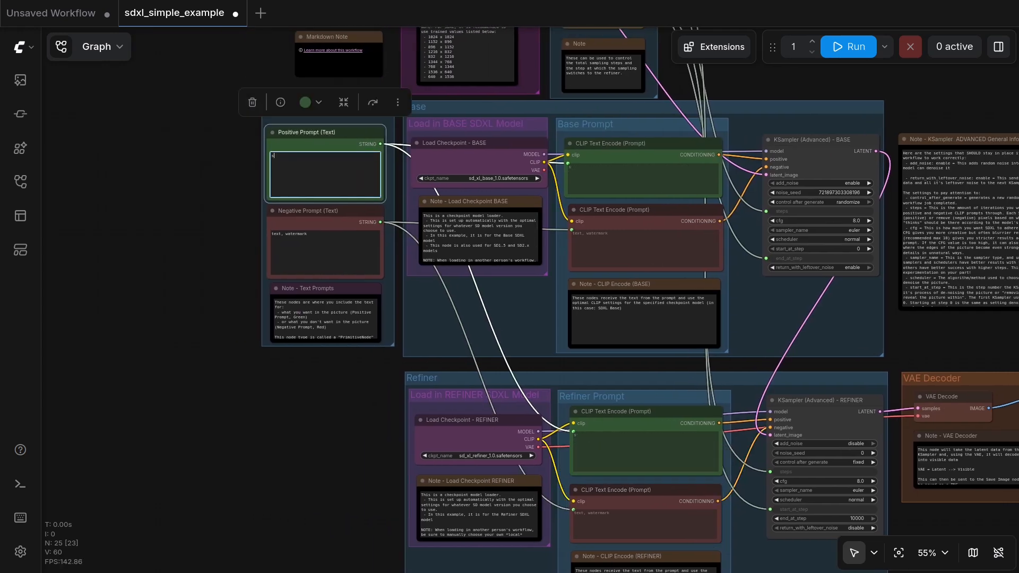
left_click(849, 46)
View the generated sports car in the Save Image node and run the workflow again for another variation
left_click_drag(923, 339, 373, 166)
left_click_drag(587, 170, 555, 150)
scroll(556, 210, "up", 3)
scroll(559, 214, "down", 1)
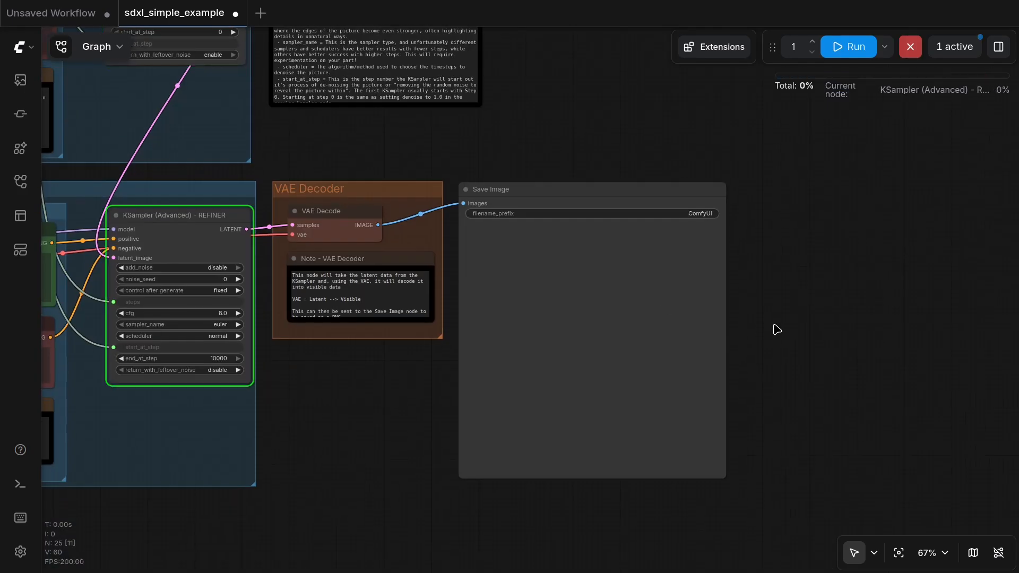
left_click(849, 47)
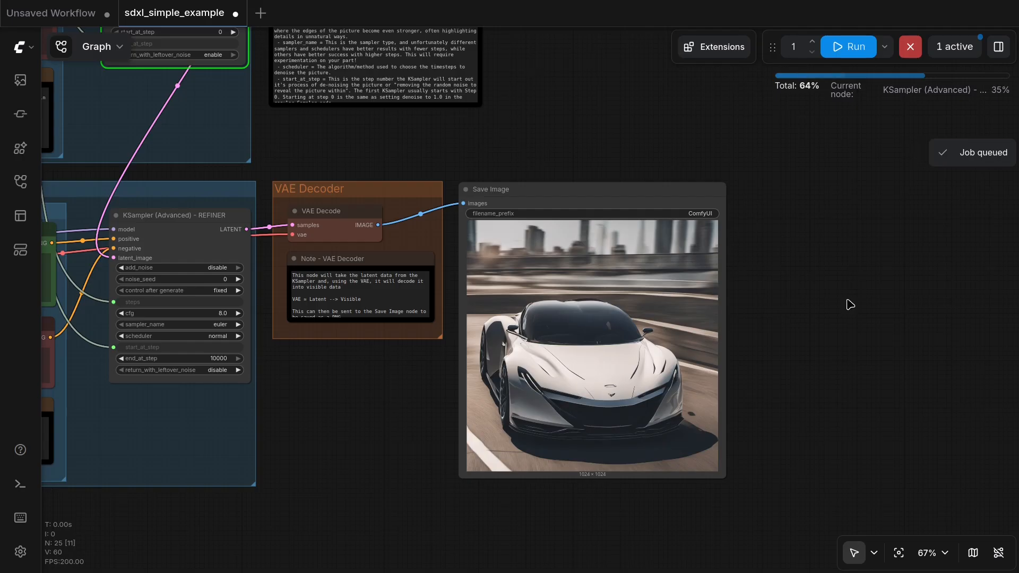
scroll(850, 304, "up", 2)
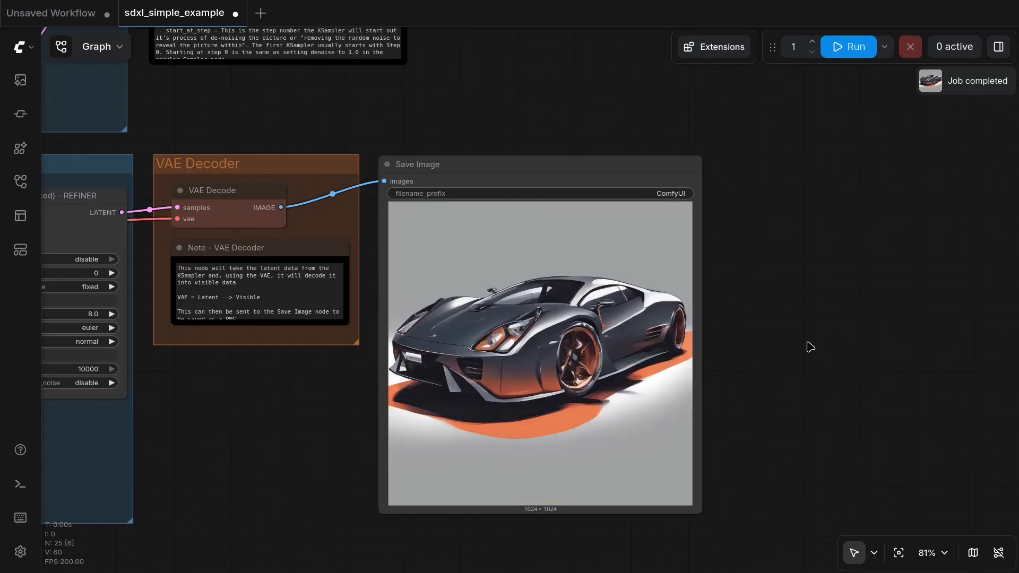
Duplicate the VAE Decode and Save Image nodes together and place the copies above the originals, beside the KSampler information note
left_click(228, 191)
left_click(425, 162, "shift")
left_click(779, 205)
scroll(779, 205, "down", 3)
scroll(663, 228, "up", 5)
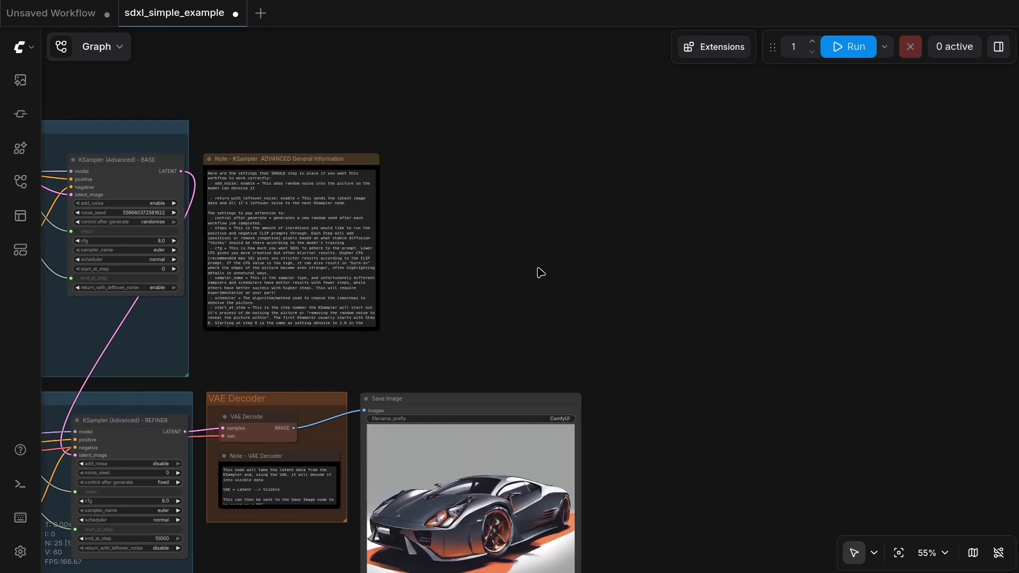
key("ctrl+v")
left_click_drag(700, 259, 592, 113)
left_click(694, 382)
Connect the base KSampler's LATENT output and the base checkpoint's VAE output to the duplicated VAE Decode node
left_click_drag(175, 172, 430, 140)
left_click_drag(439, 262, 744, 276)
left_click_drag(182, 191, 768, 148)
left_click_drag(833, 230, 494, 194)
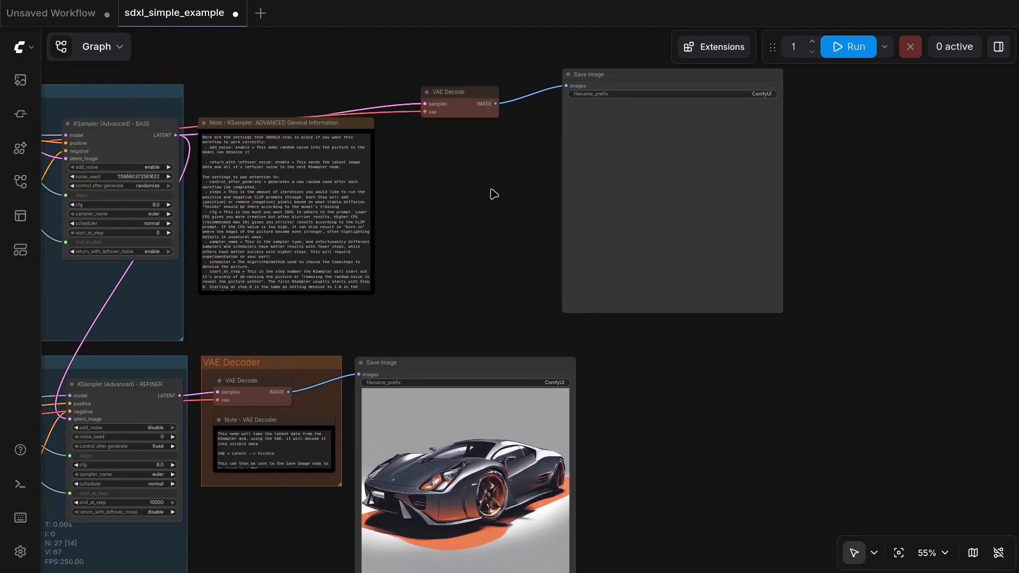
Run the sports car workflow twice and compare the base-only output with the refined image
left_click_drag(470, 271, 455, 243)
left_click(837, 46)
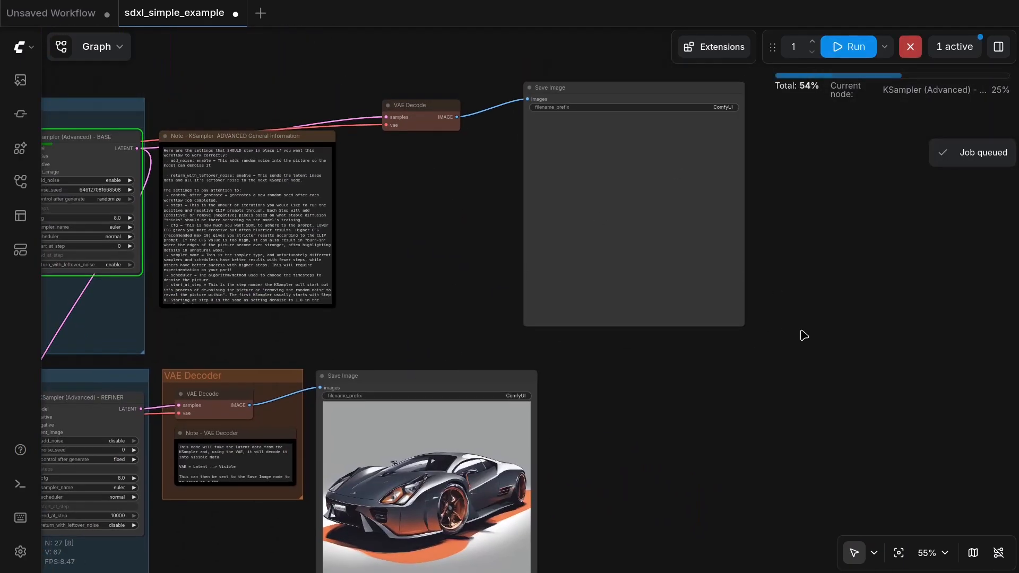
left_click_drag(804, 336, 748, 350)
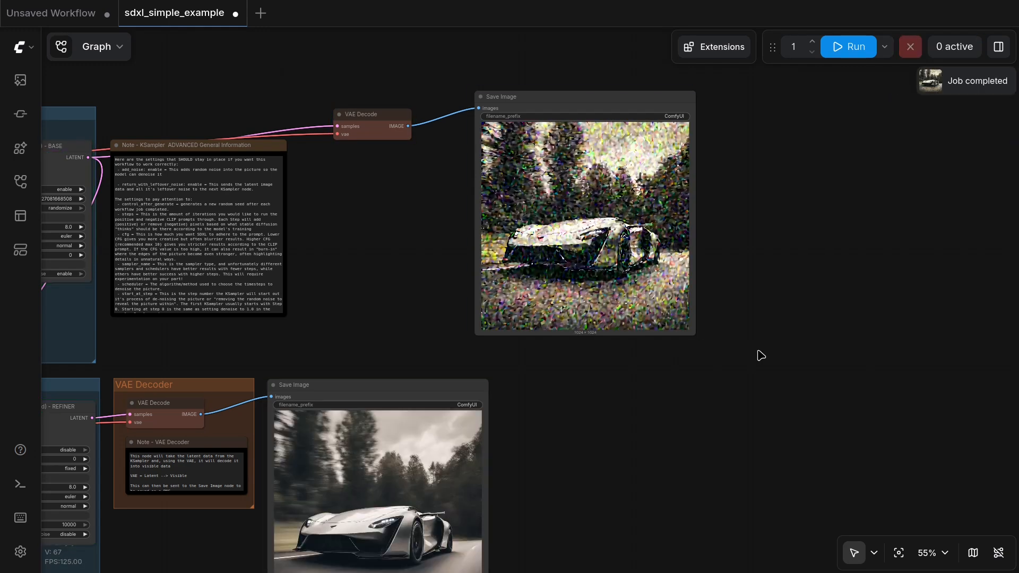
scroll(728, 410, "down", 1)
key("ctrl+Return")
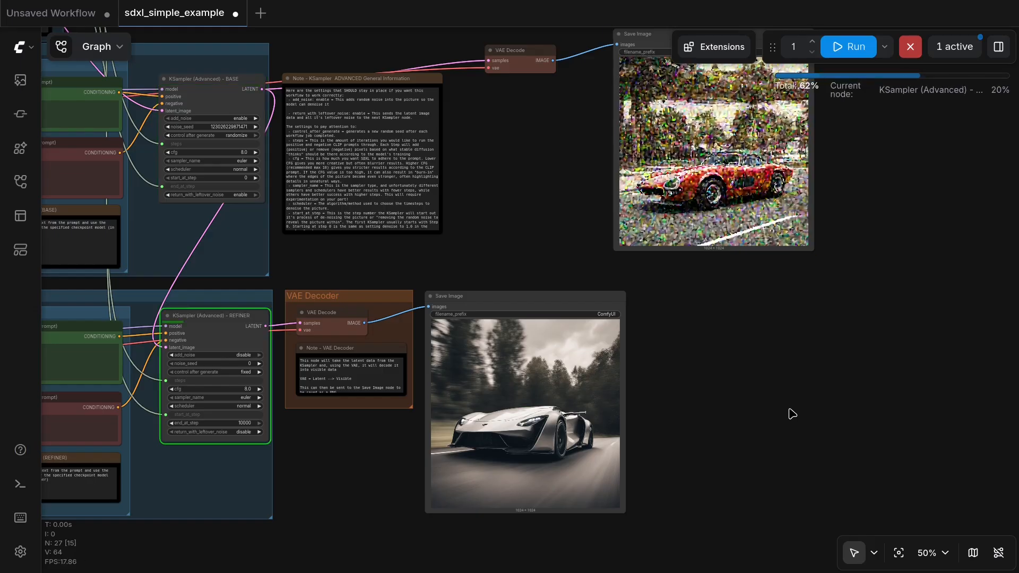
Change the positive prompt to "house with family" and run the workflow
left_click_drag(281, 269, 628, 293)
left_click_drag(114, 198, 299, 232)
left_click(280, 157)
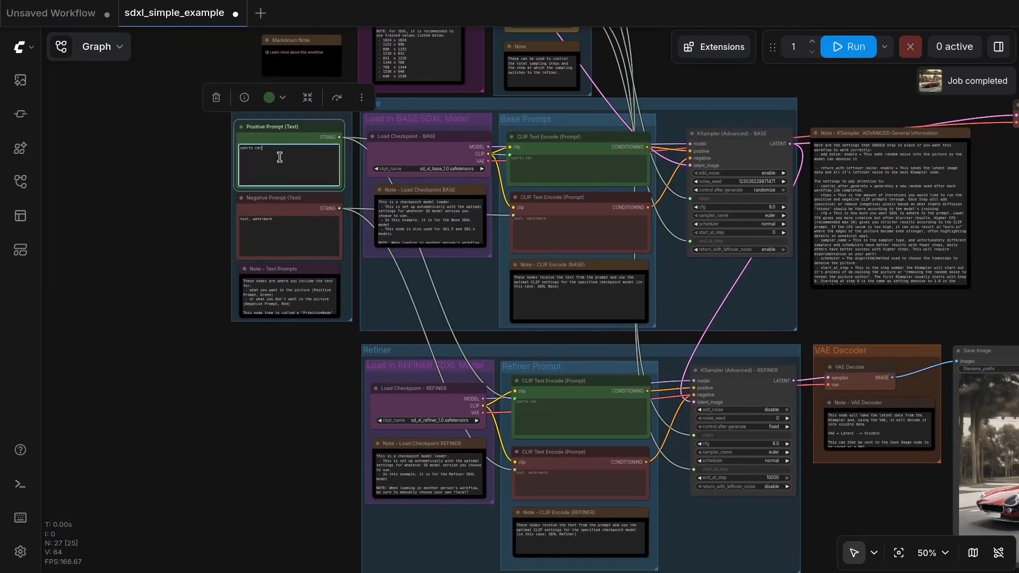
type("house with fami")
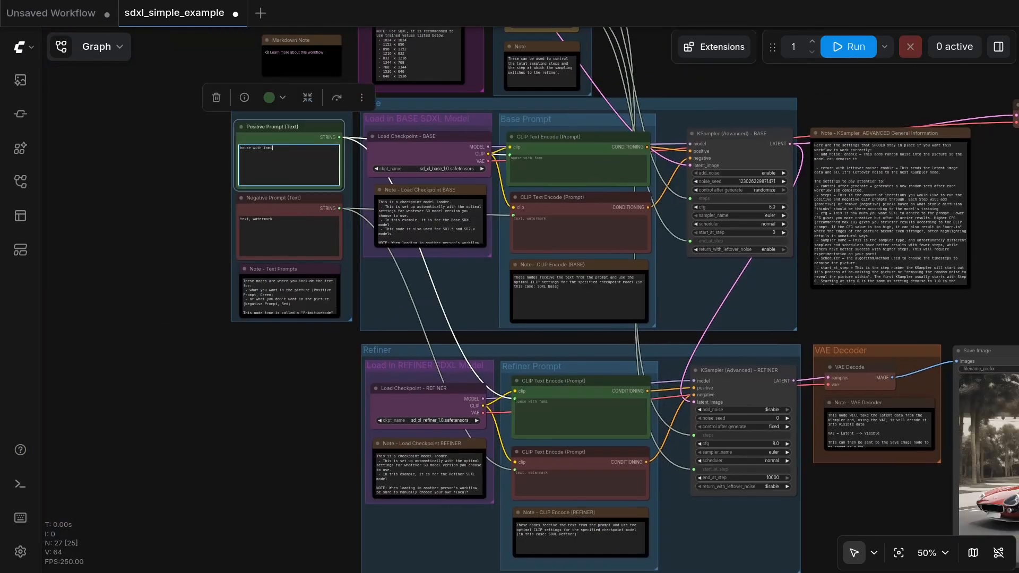
type("ly")
left_click(849, 46)
Examine the refined house image in the Save Image node and generate two more variations of it
left_click_drag(604, 317, 47, 286)
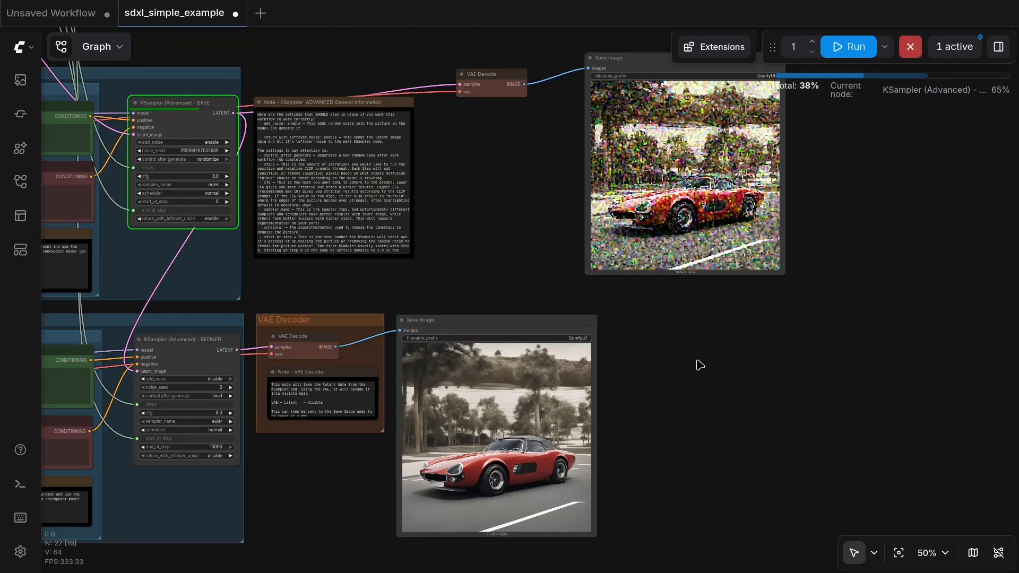
scroll(700, 365, "up", 5)
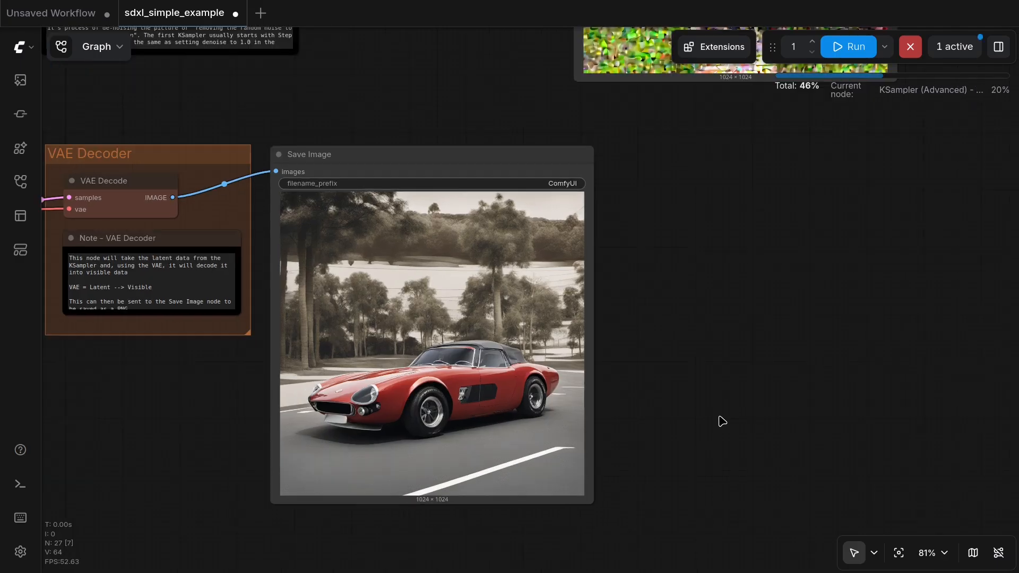
scroll(690, 420, "up", 1)
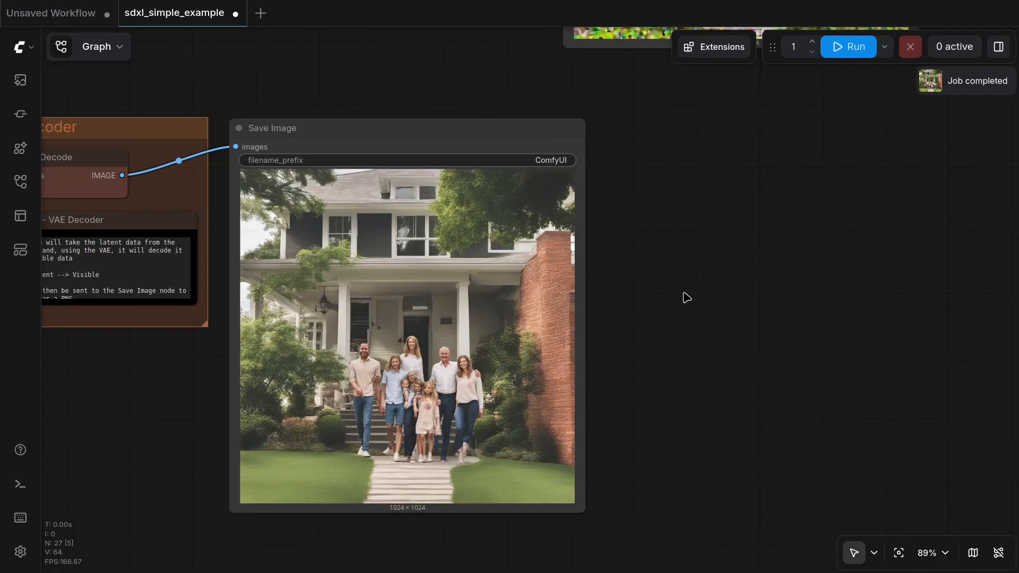
key("ctrl+Return")
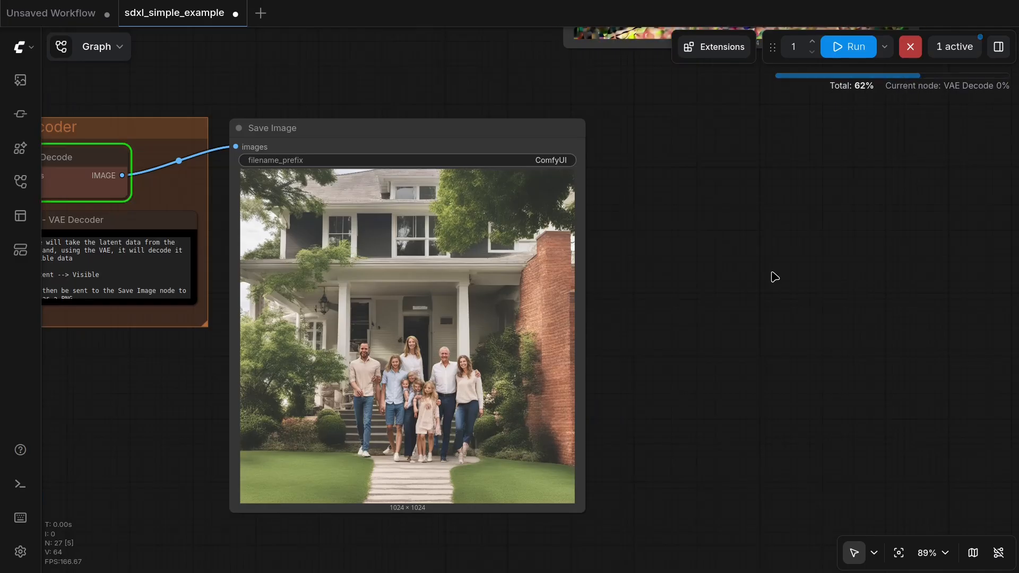
key("ctrl+Return")
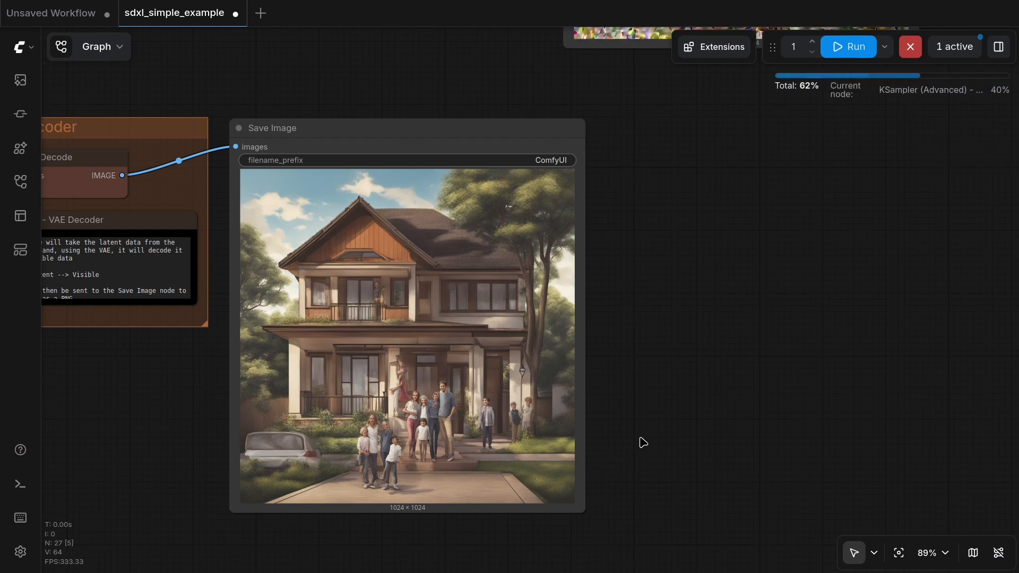
Change the positive prompt to "mountains with snow" and run the workflow
scroll(603, 477, "down", 5)
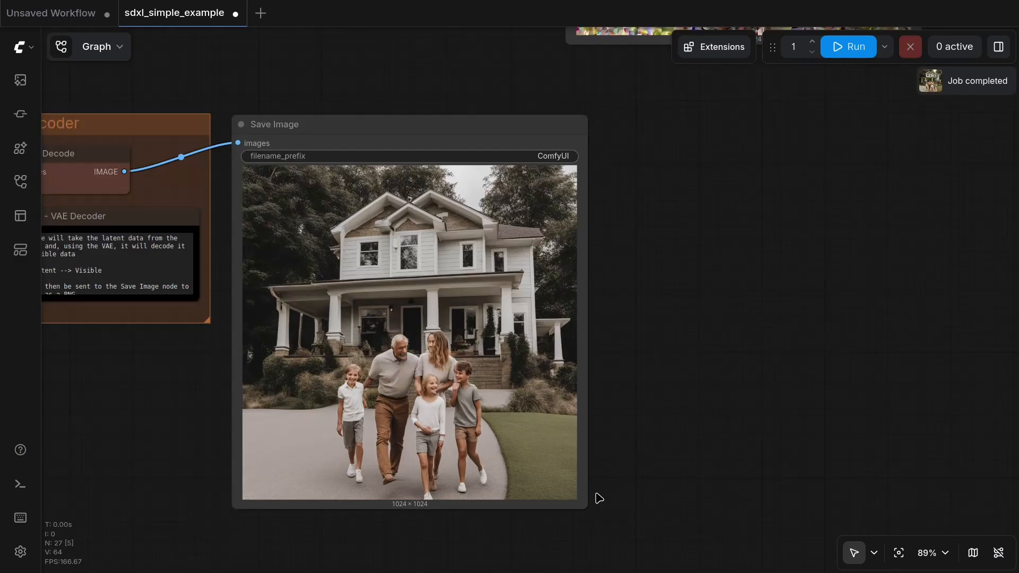
left_click_drag(301, 227, 952, 351)
left_click(298, 176)
key("ctrl+a")
type("mounta")
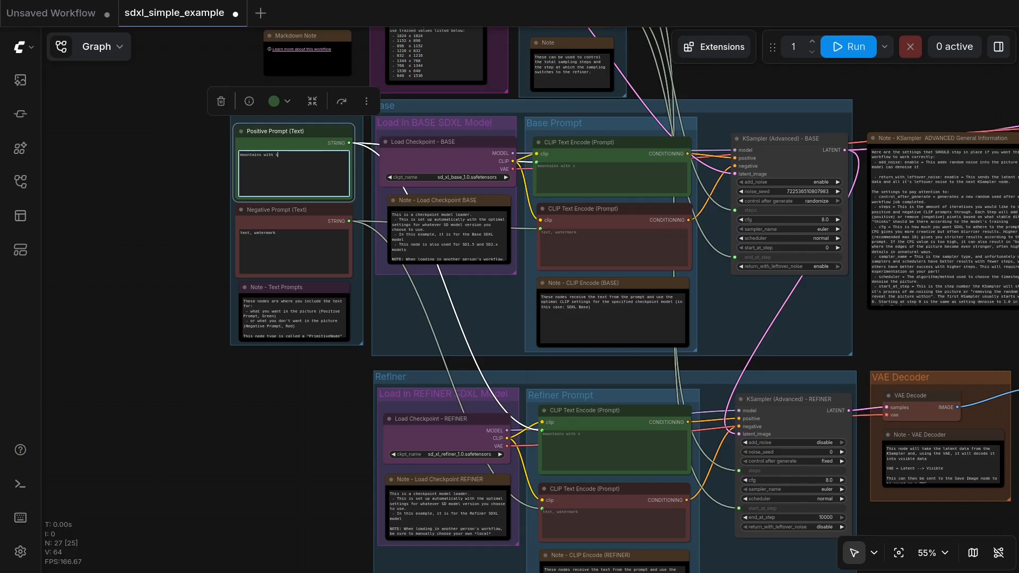
type("ins with snow")
key("ctrl+Return")
View the refined mountain image up close and run the workflow two more times for further variations
left_click_drag(921, 349, 159, 194)
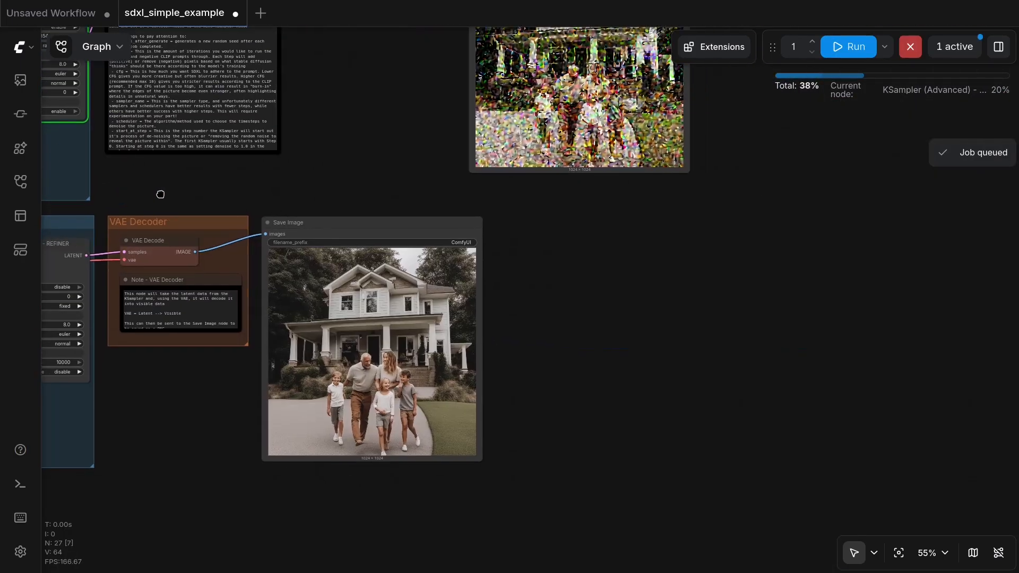
scroll(576, 448, "up", 1)
scroll(567, 475, "up", 3)
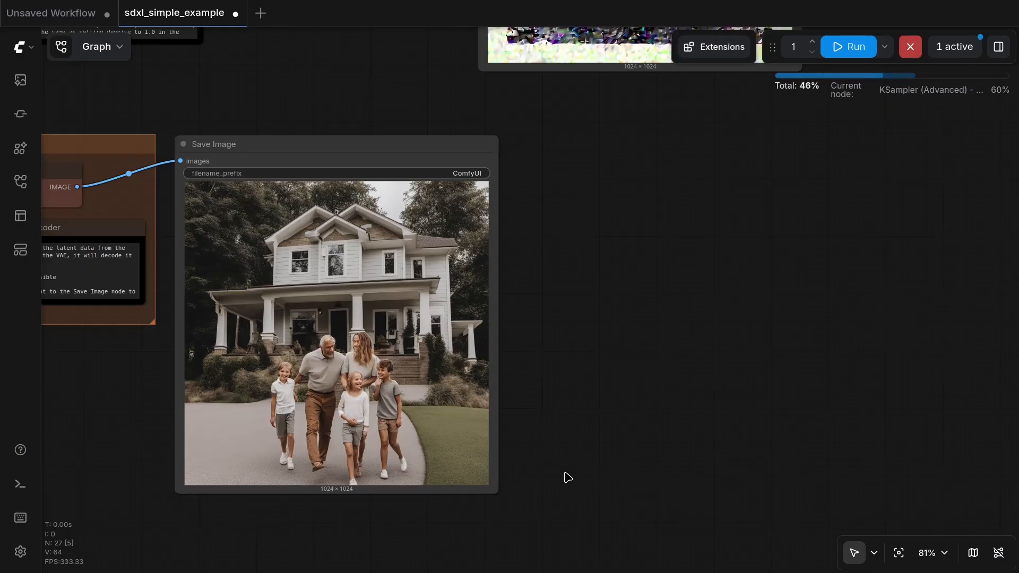
scroll(568, 478, "up", 1)
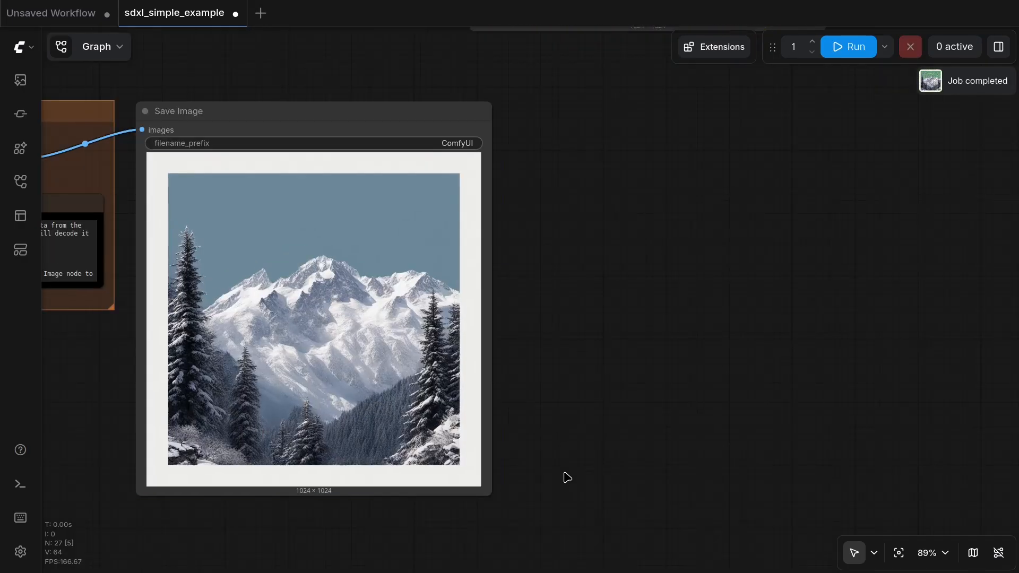
left_click(836, 54)
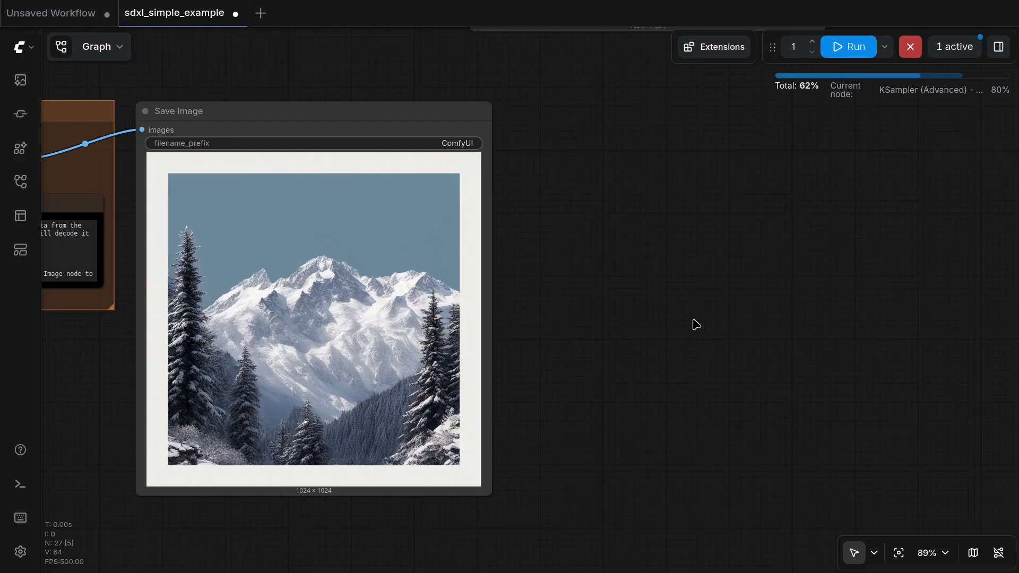
key("ctrl+Return")
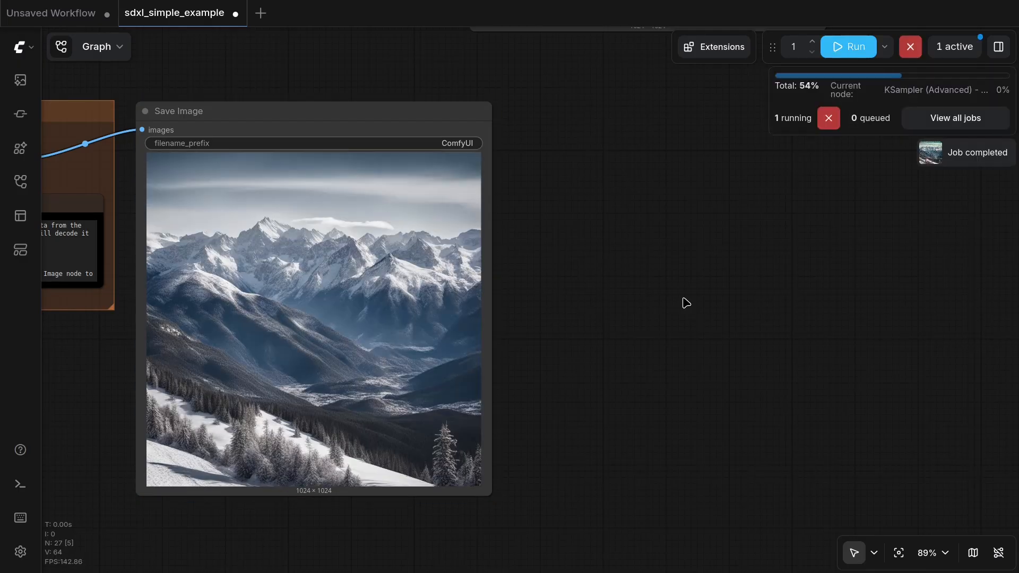